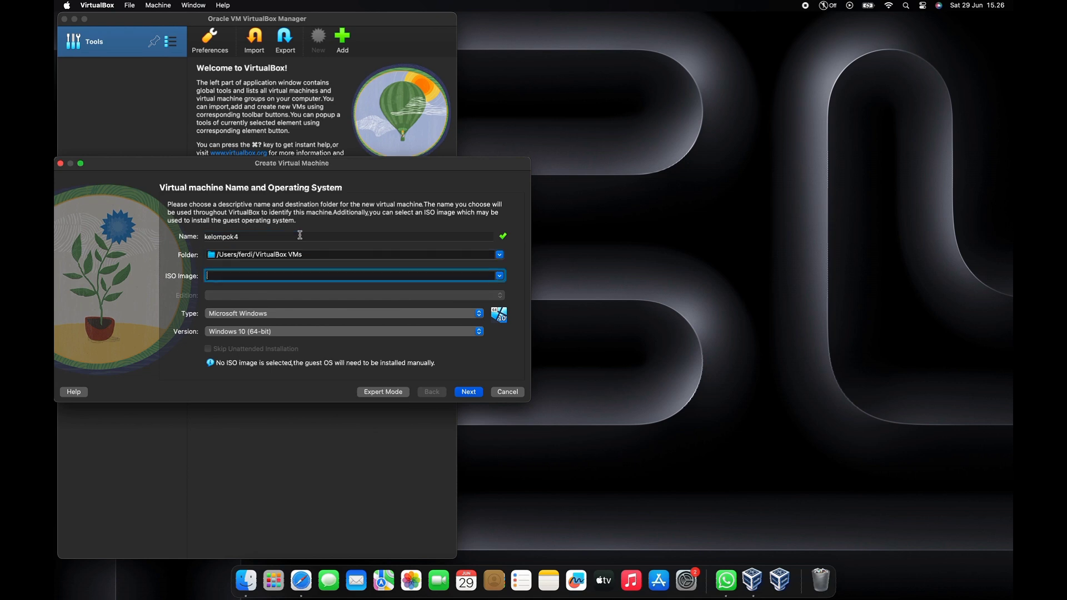
# Select the Zorin-OS-17.1-Core-64-bit-r2.iso image as the installation medium for the kelompok4 virtual machine.
pyautogui.press('Return')
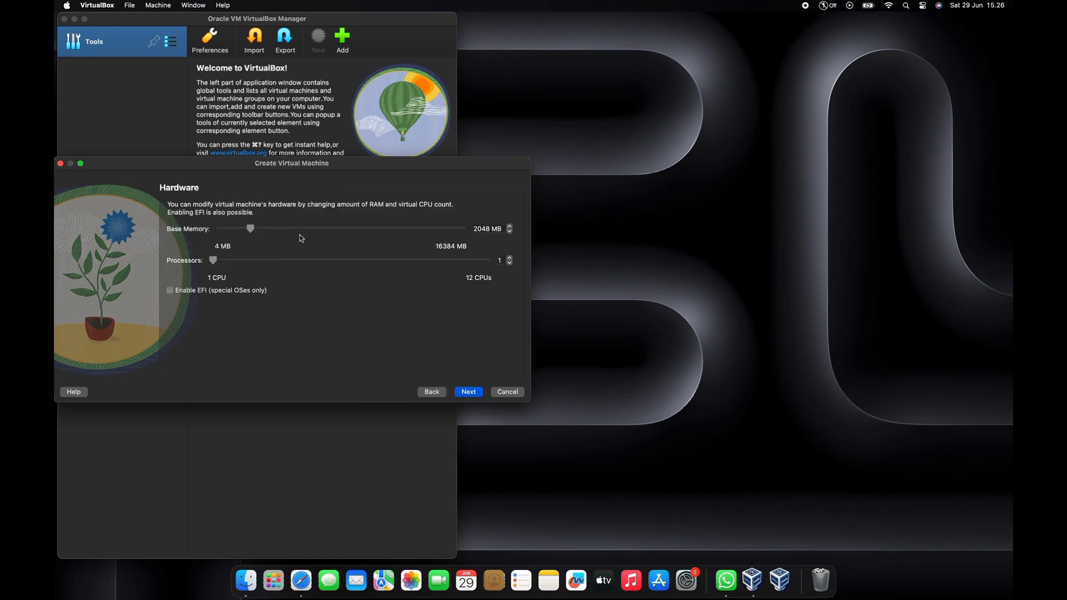
pyautogui.click(436, 391)
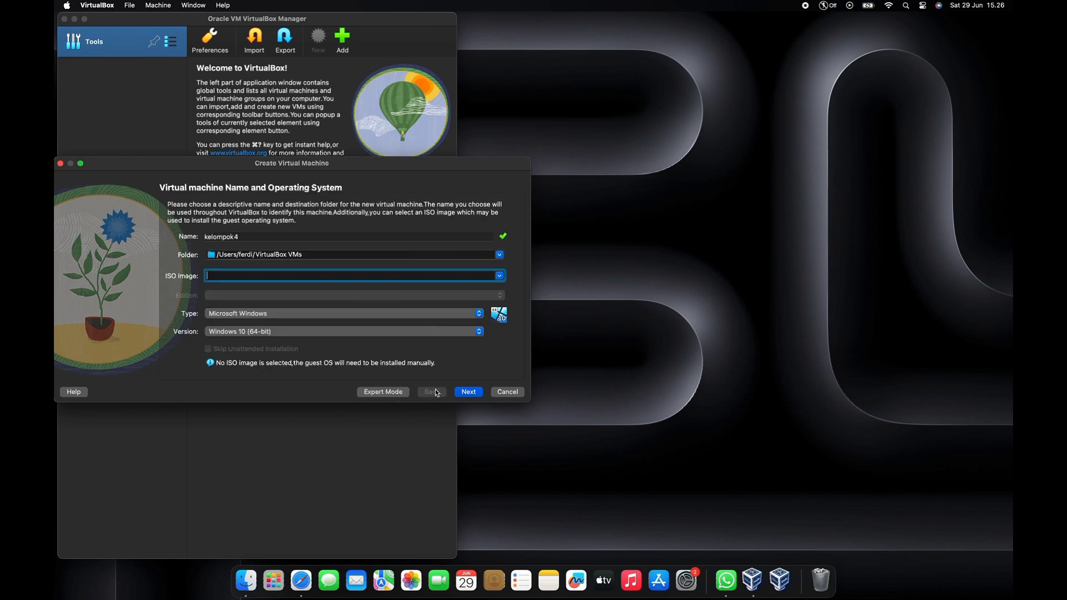
pyautogui.click(501, 276)
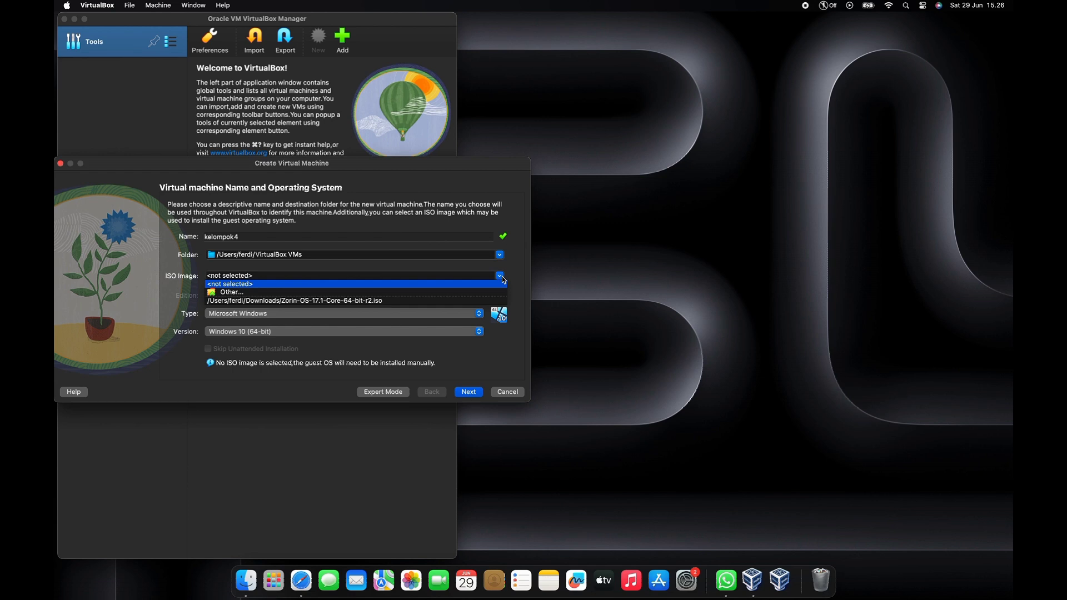
pyautogui.click(482, 301)
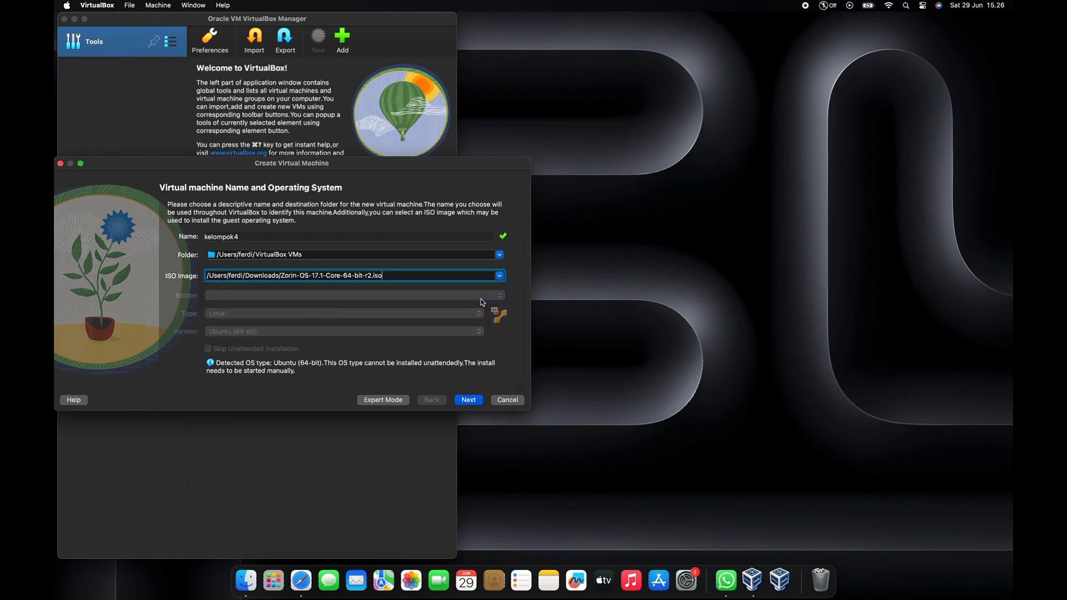
# Create the virtual machine with 2048 MB base memory, 1 processor and a new 25 GB virtual hard disk.
pyautogui.click(467, 400)
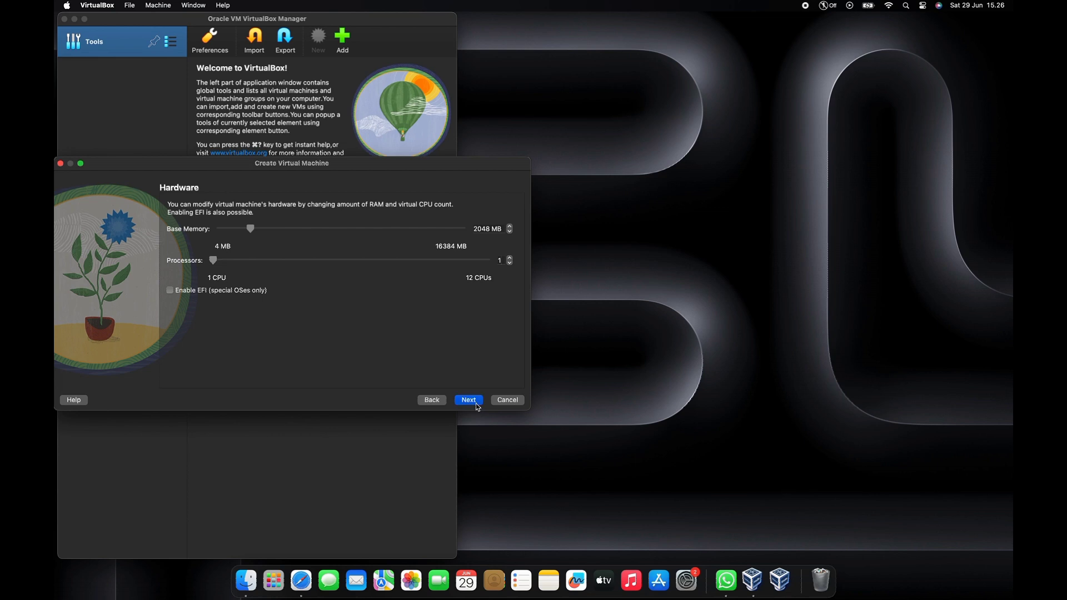
pyautogui.click(476, 403)
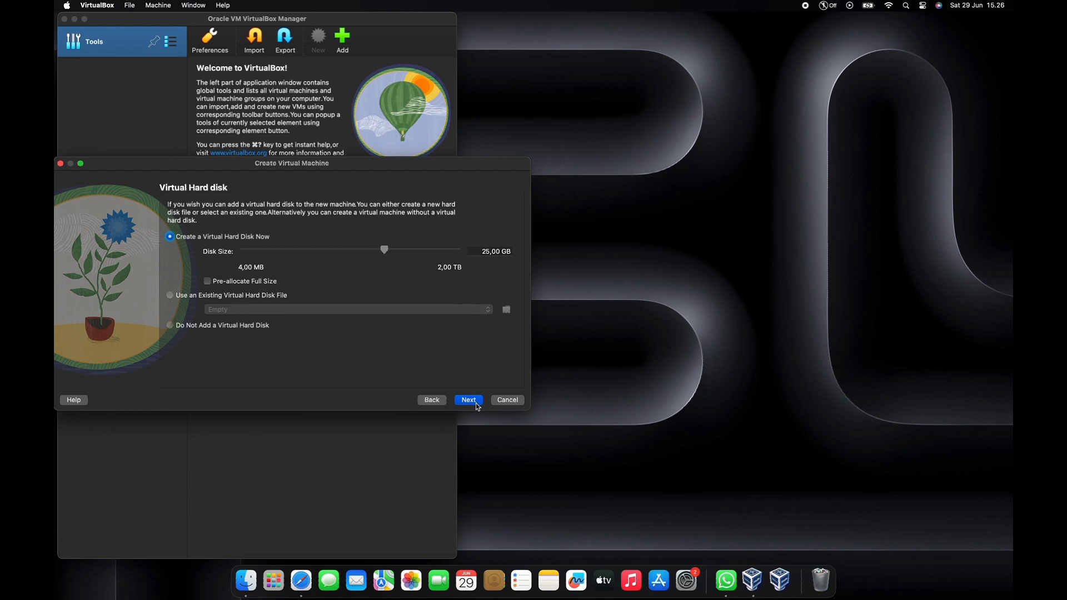
pyautogui.click(476, 402)
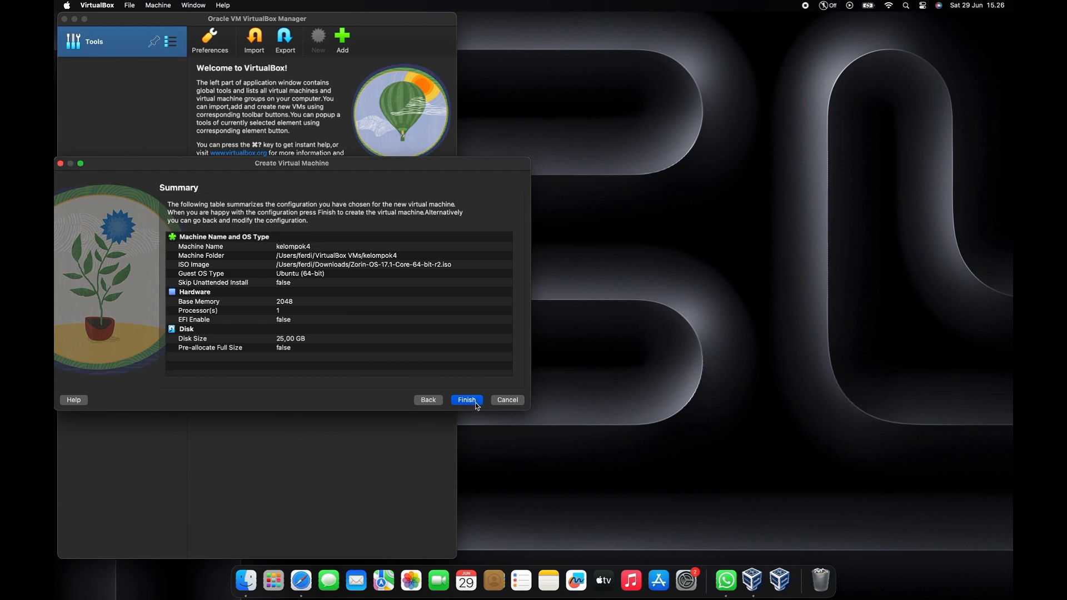
pyautogui.click(466, 400)
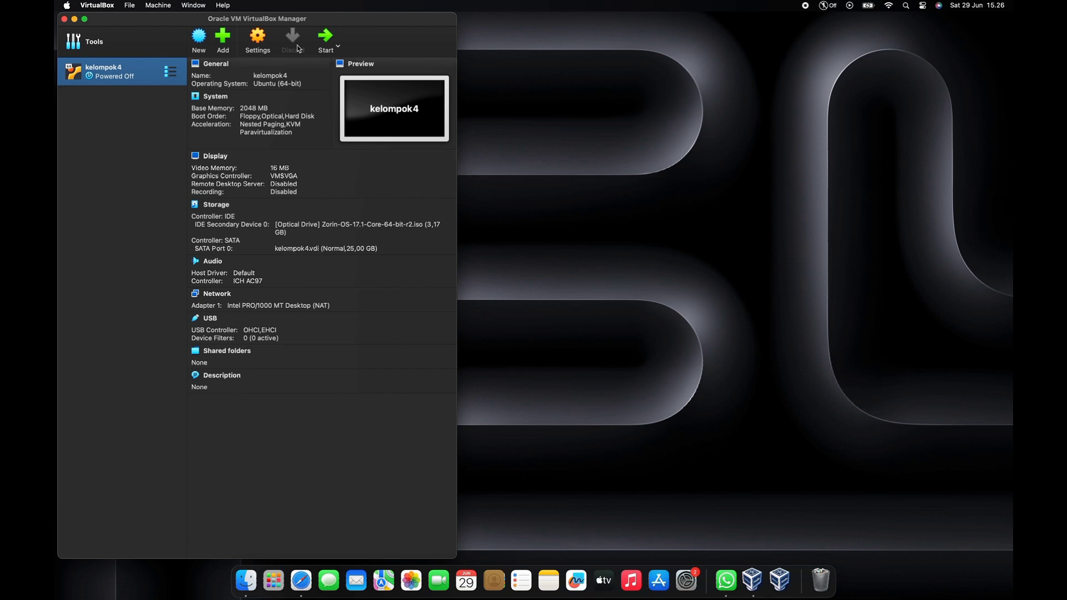
# Set both the shared clipboard and Drag'n'Drop of the kelompok4 machine to Bidirectional.
pyautogui.click(264, 41)
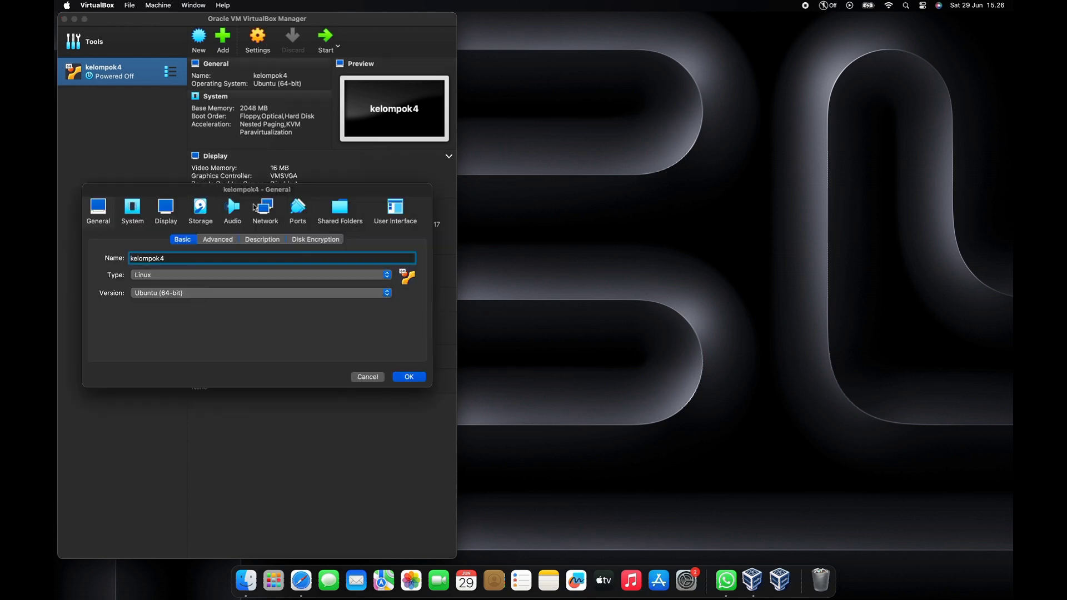
pyautogui.click(233, 240)
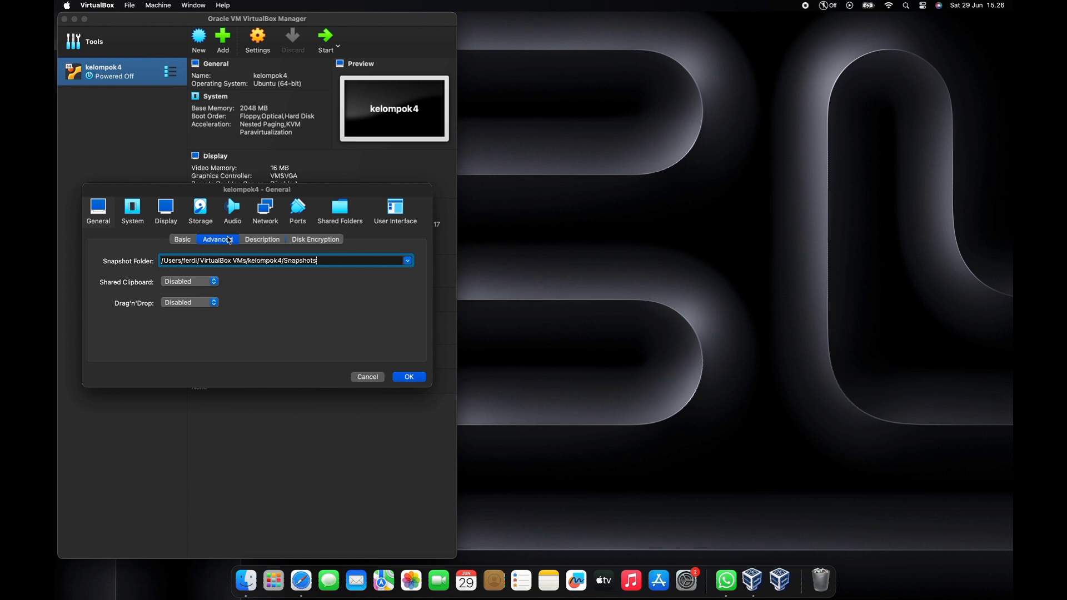
pyautogui.click(215, 282)
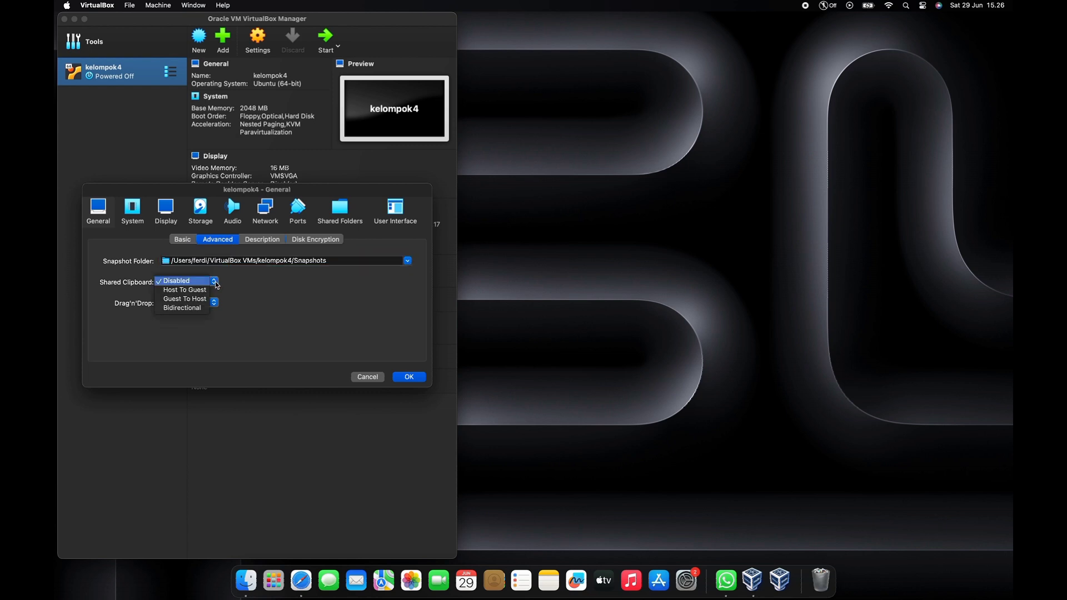
pyautogui.click(206, 309)
pyautogui.click(214, 304)
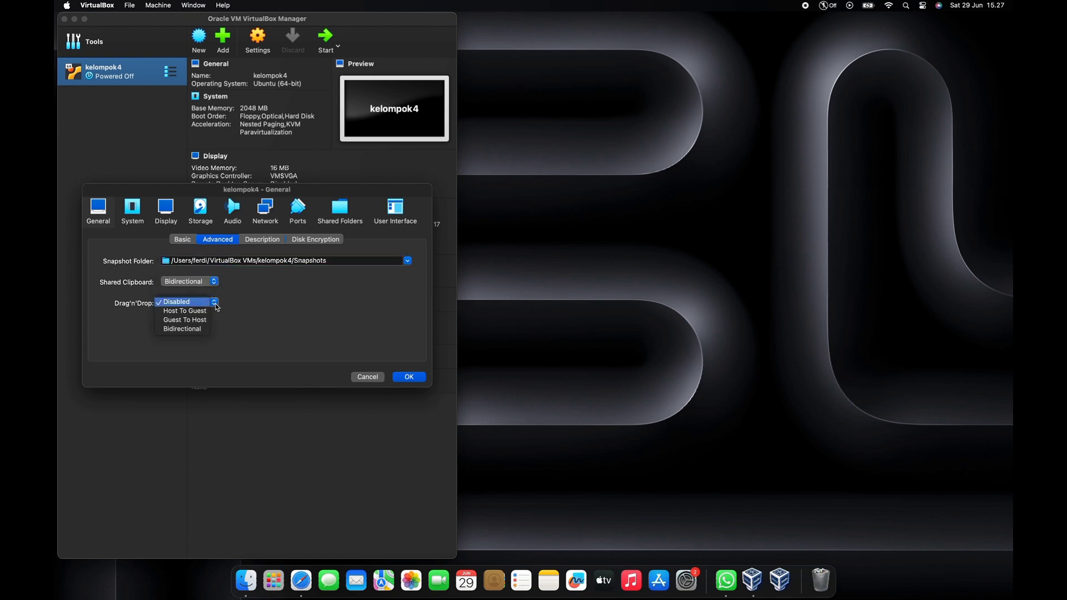
pyautogui.click(207, 329)
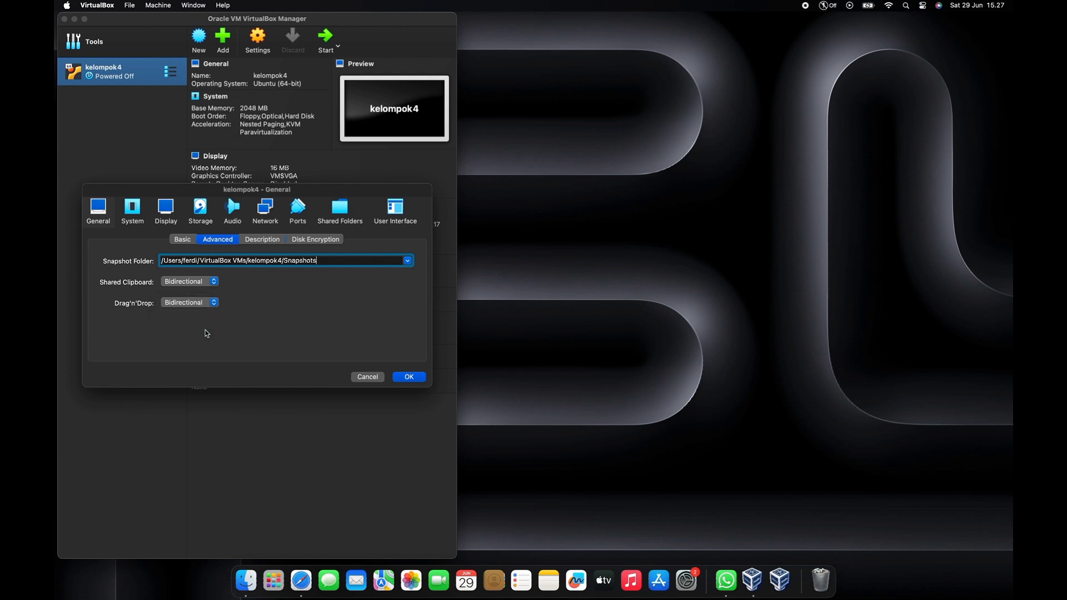
# Attach network Adapter 1 to Bridged Adapter and save the machine's settings.
pyautogui.click(265, 210)
pyautogui.click(248, 276)
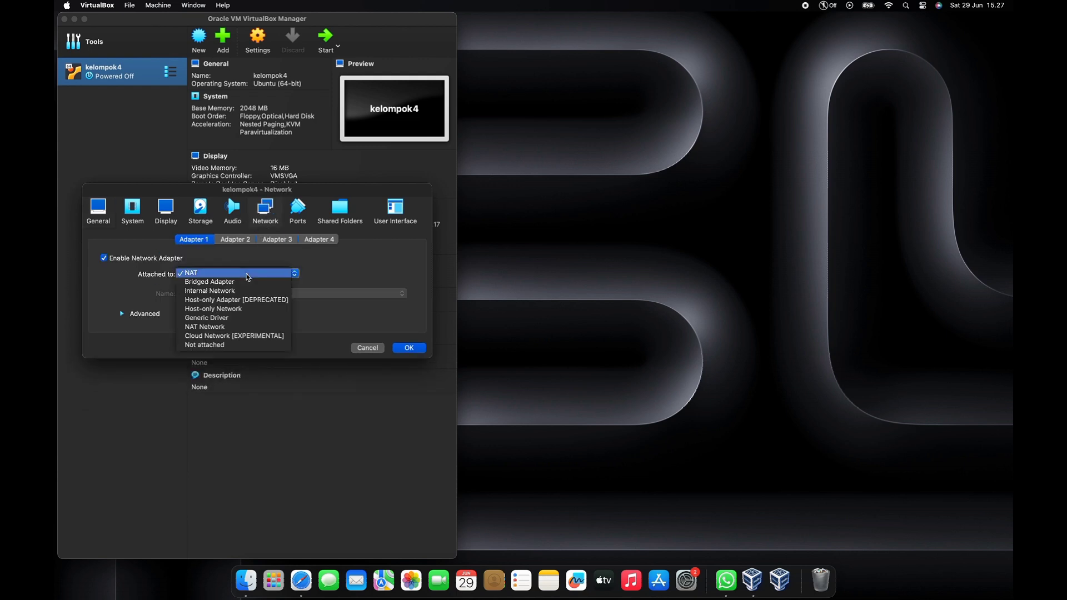
pyautogui.click(242, 284)
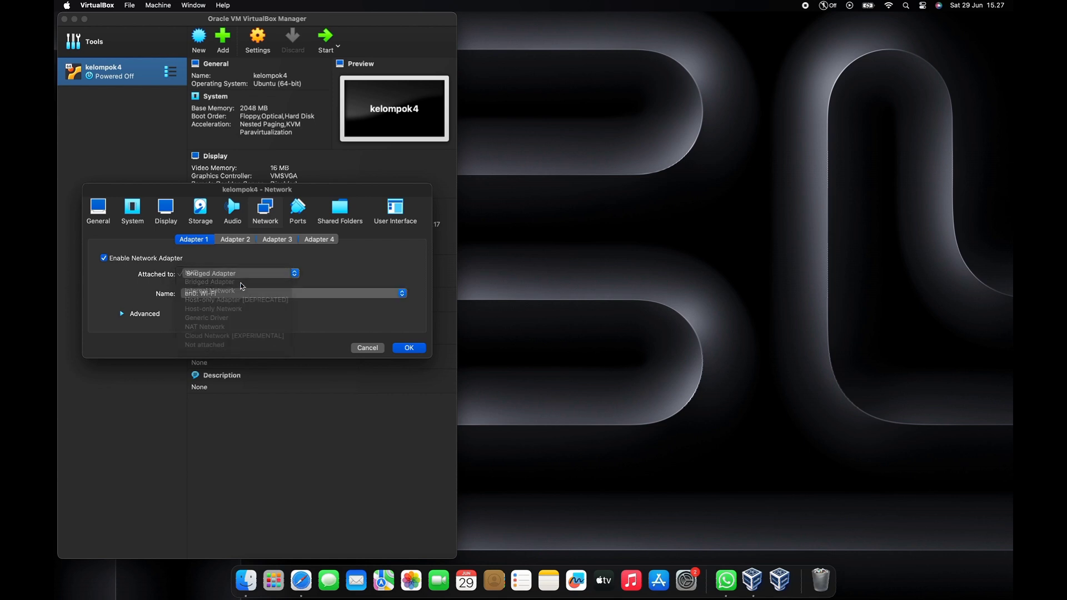
pyautogui.click(414, 350)
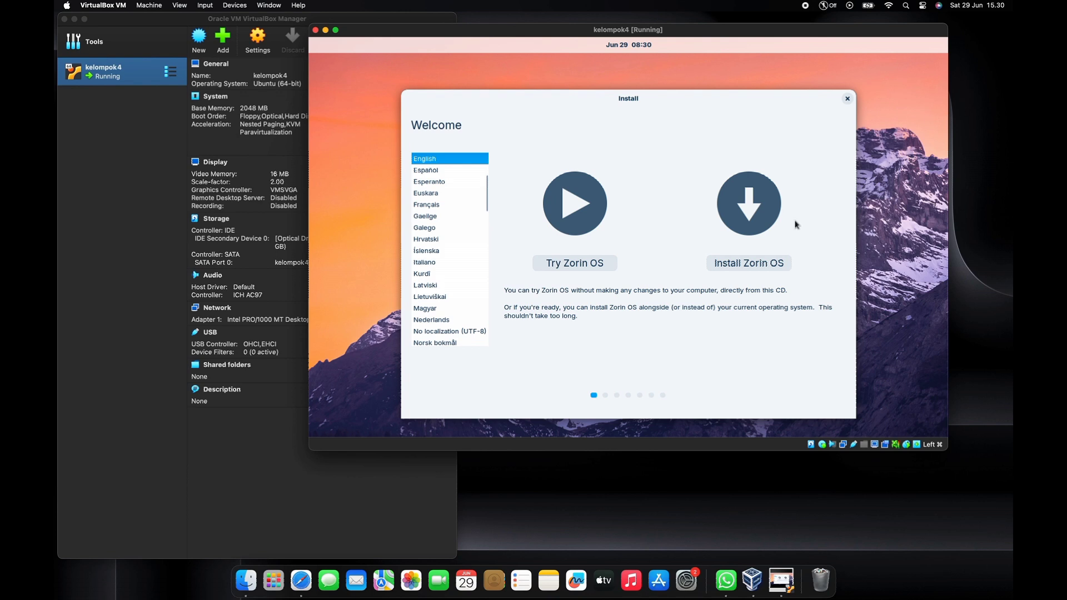
# Start installing Zorin OS with the English (US) keyboard layout, third-party software and the erase-disk option, and accept writing the changes to disk.
pyautogui.click(763, 267)
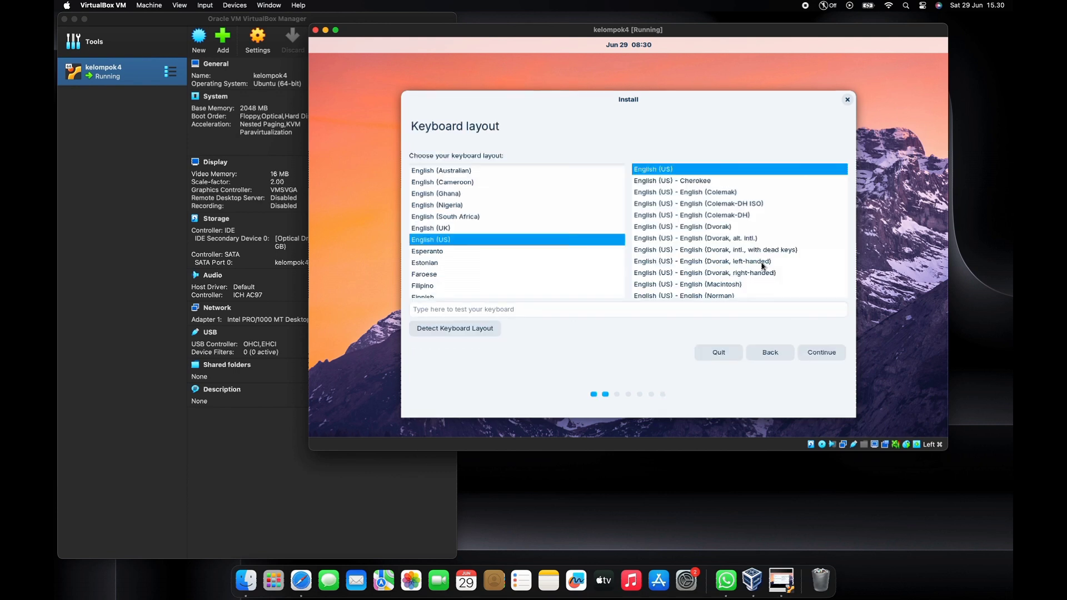
pyautogui.click(821, 354)
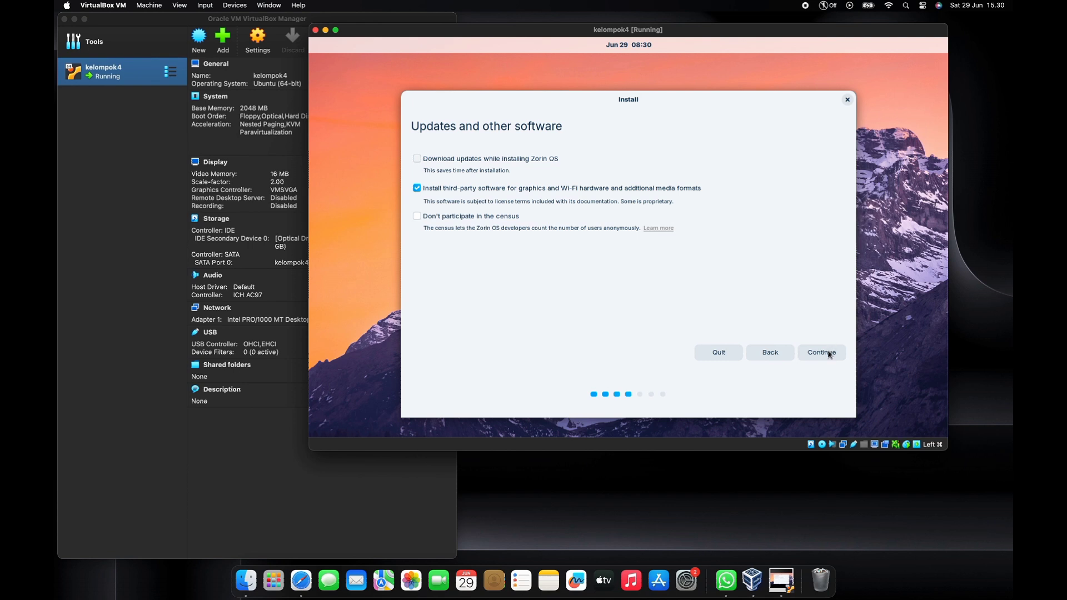
pyautogui.click(828, 353)
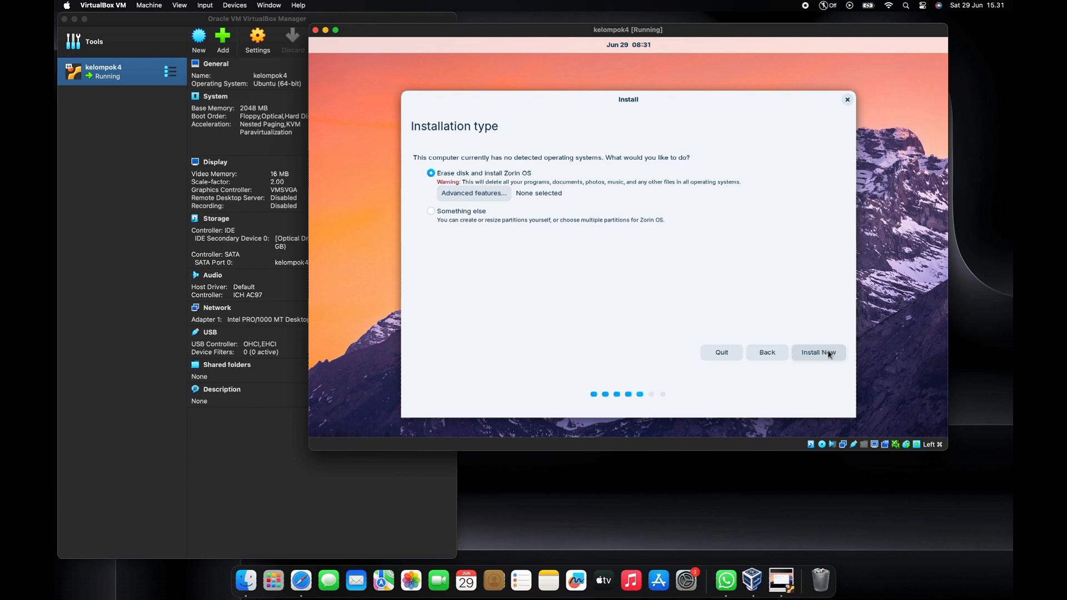
pyautogui.click(829, 353)
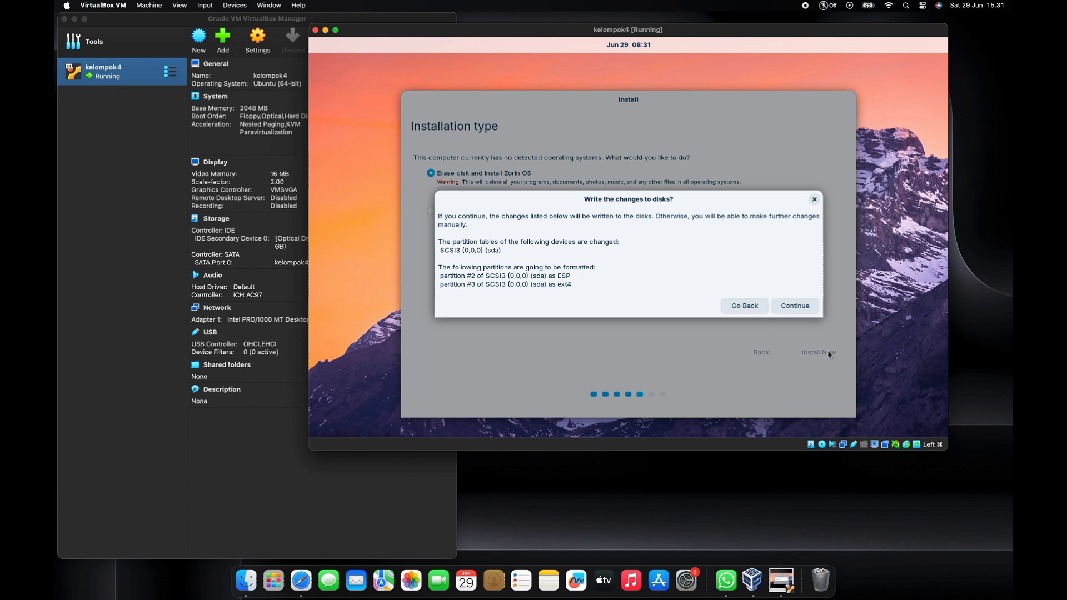
pyautogui.click(815, 308)
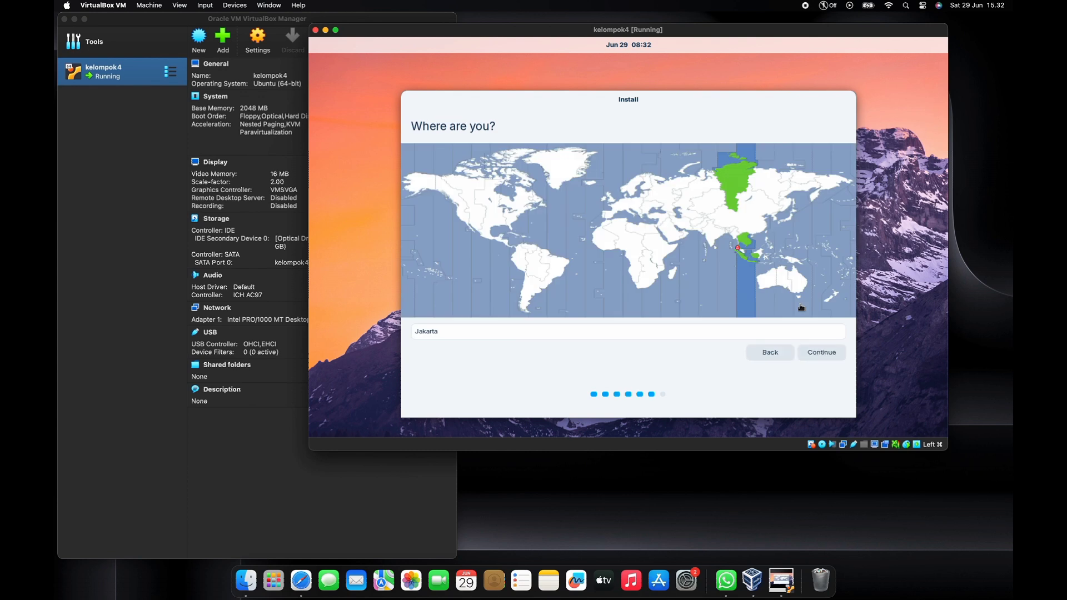
# Accept Jakarta as the installer's location and proceed through the user account page.
pyautogui.click(823, 354)
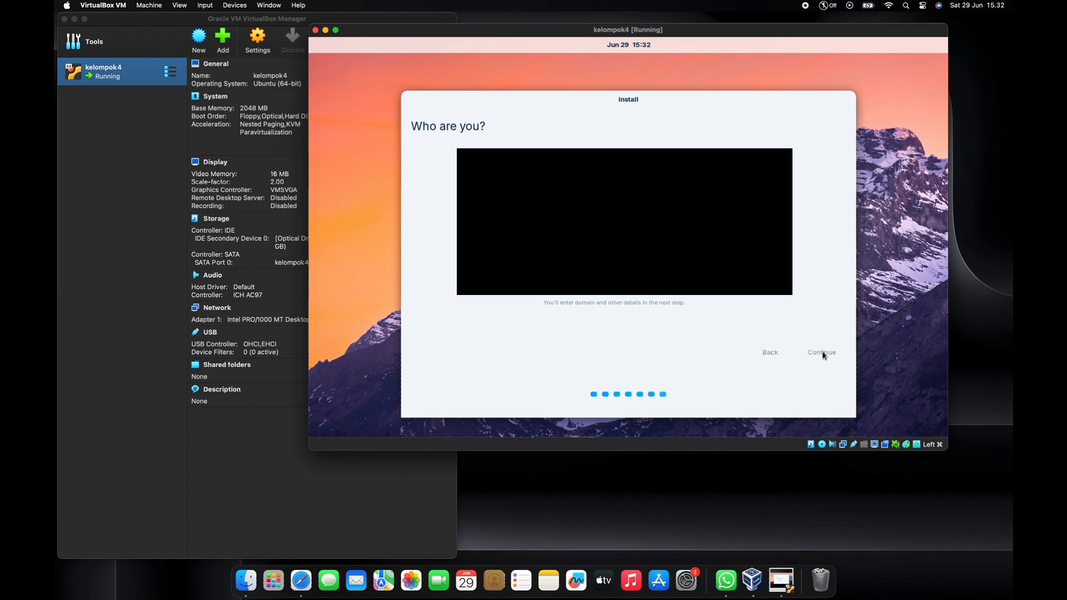
pyautogui.click(823, 354)
pyautogui.click(823, 355)
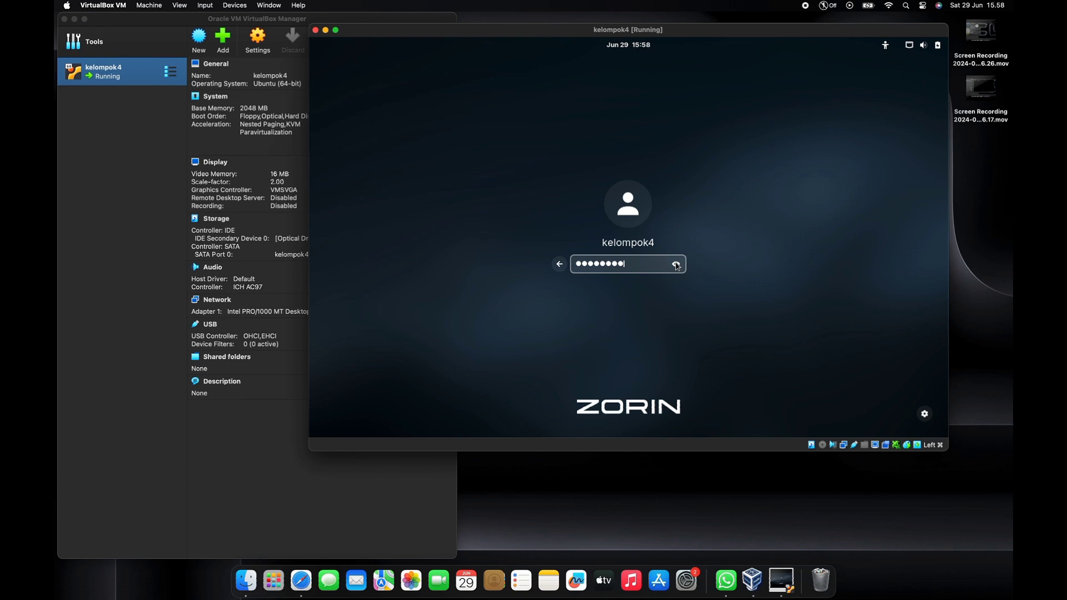
# Reveal the entered account password, log in to Zorin OS and decline the welcome tour.
pyautogui.click(677, 265)
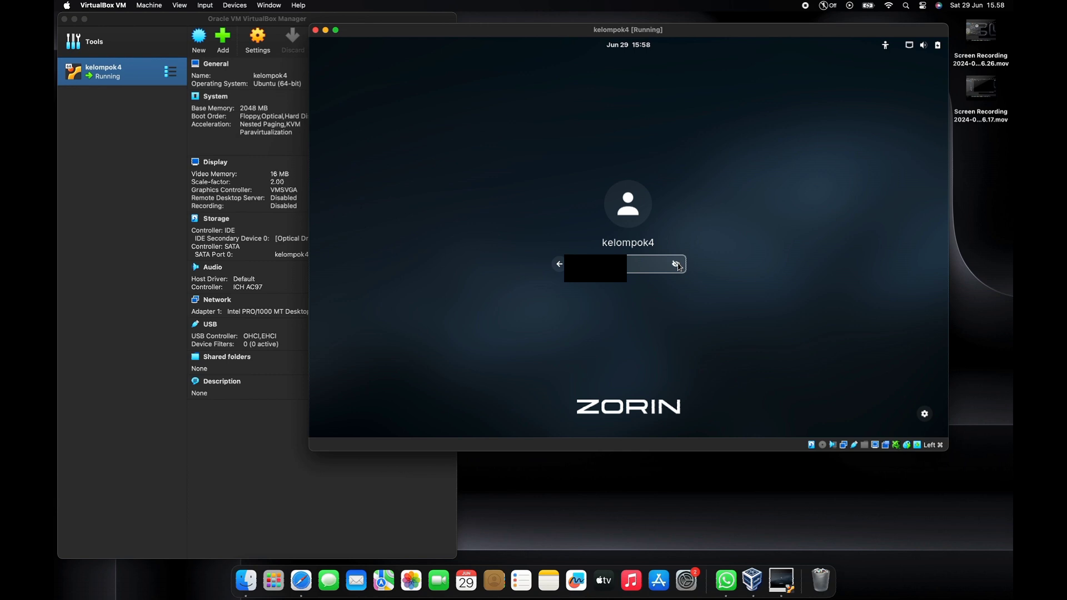
pyautogui.press('Return')
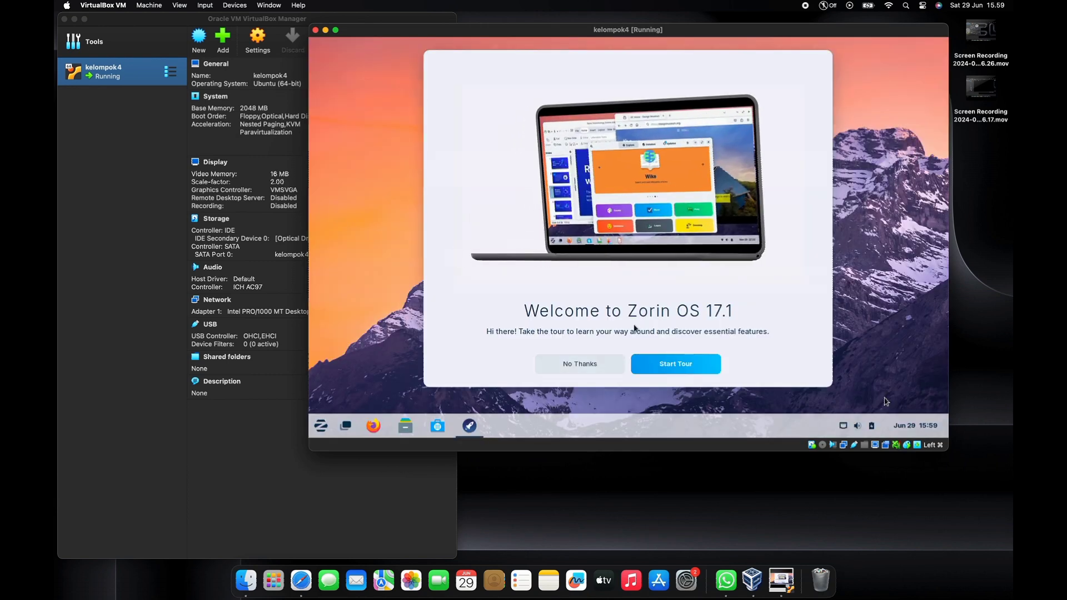
pyautogui.click(603, 366)
# Find Terminal by searching the Zorin application launcher for "t" and open it.
pyautogui.click(322, 427)
pyautogui.click(351, 395)
pyautogui.write('t')
pyautogui.press('Down')
pyautogui.press('Down')
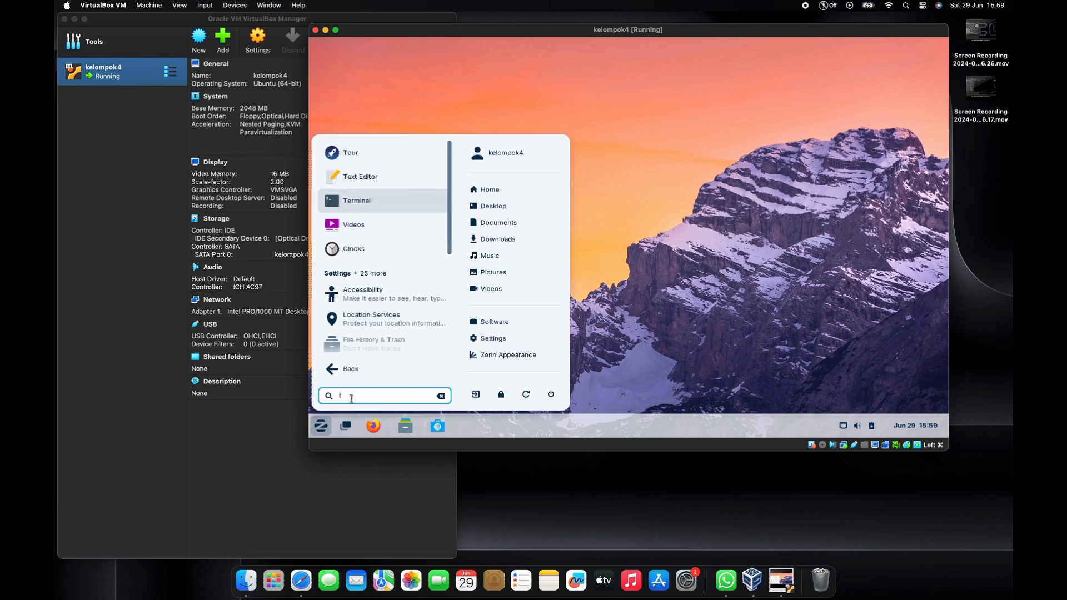
pyautogui.press('Return')
# Try to show the network interface configuration with ifconfig.
pyautogui.write('ifconf')
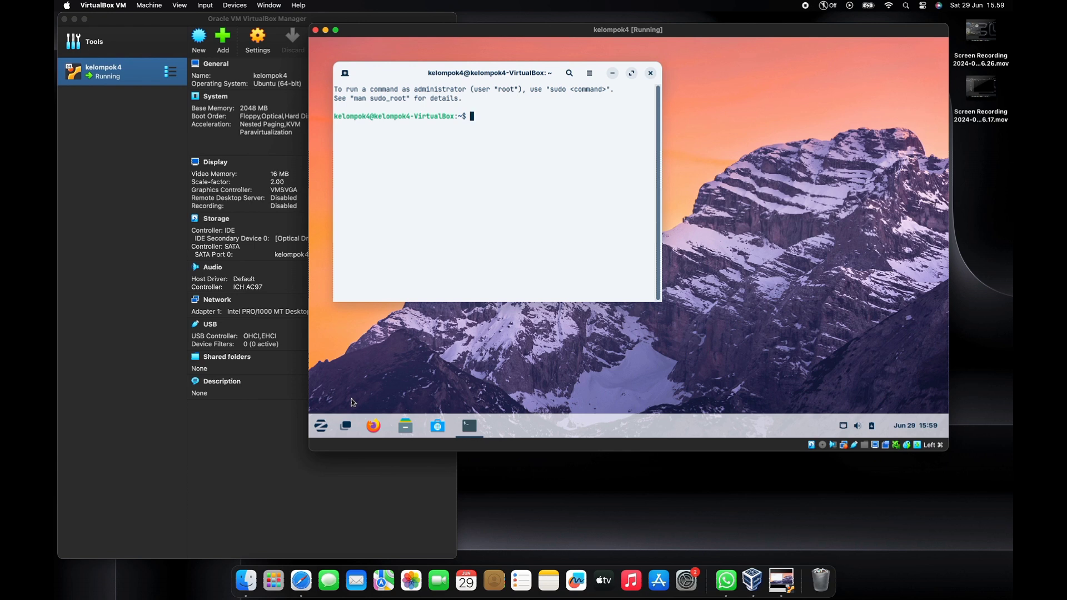
pyautogui.write('ig')
pyautogui.press('Return')
# Install the net-tools package with "sudo apt install net-tools", authorizing it with the account password.
pyautogui.write('sudo ')
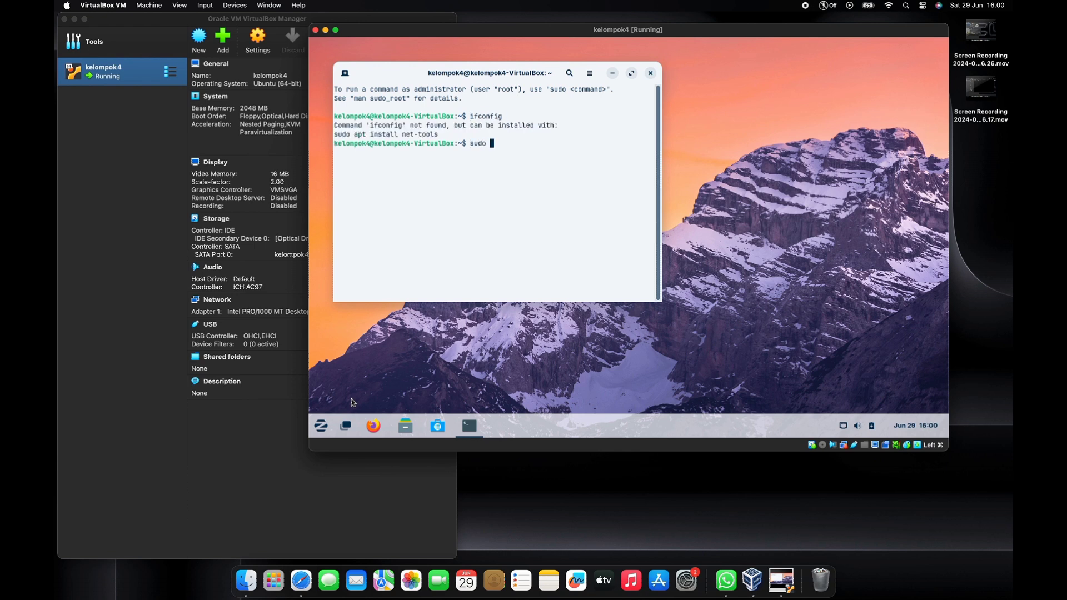
pyautogui.write('apt install net-tools')
pyautogui.press('Return')
pyautogui.write('*')
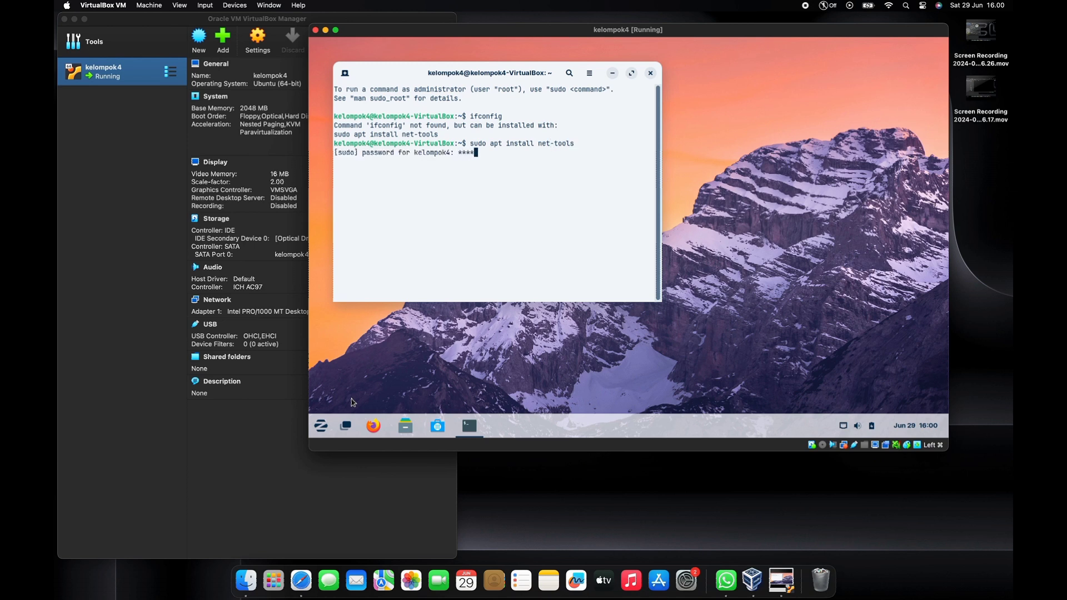
pyautogui.press('Return')
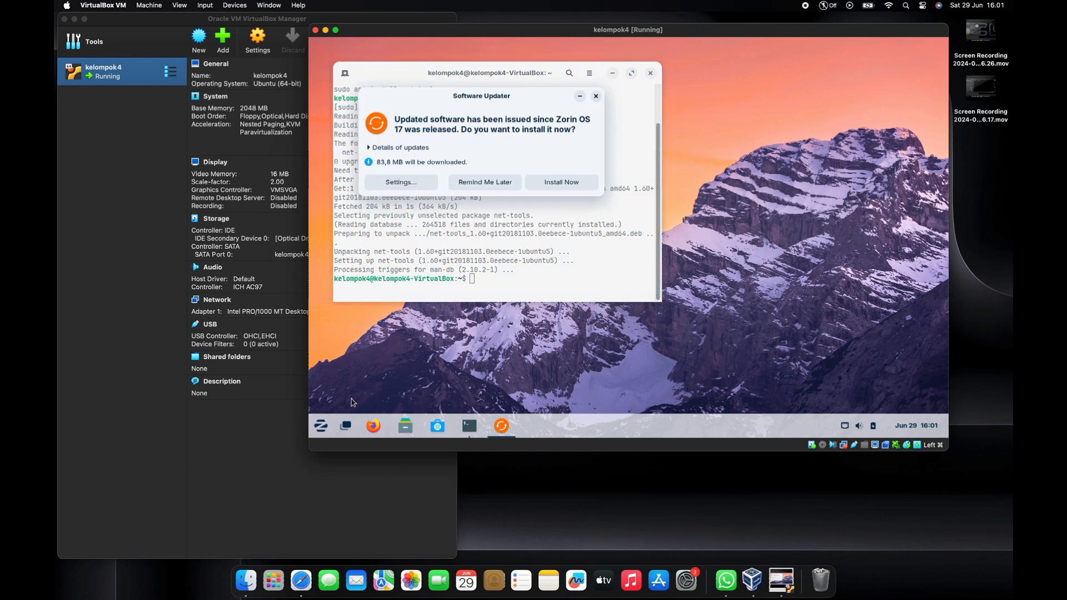
# Postpone the offered software update and show the network interface configuration with ifconfig.
pyautogui.click(512, 184)
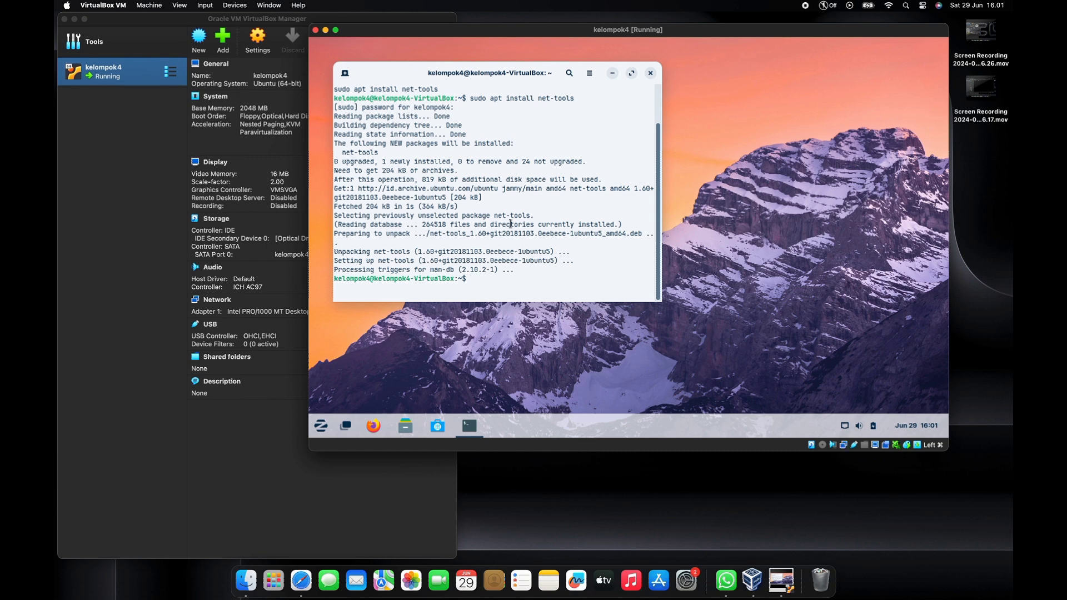
pyautogui.write('ifconfig')
pyautogui.press('Return')
# Try the ncal command and install its package with "sudo apt install ncal".
pyautogui.write('ncal')
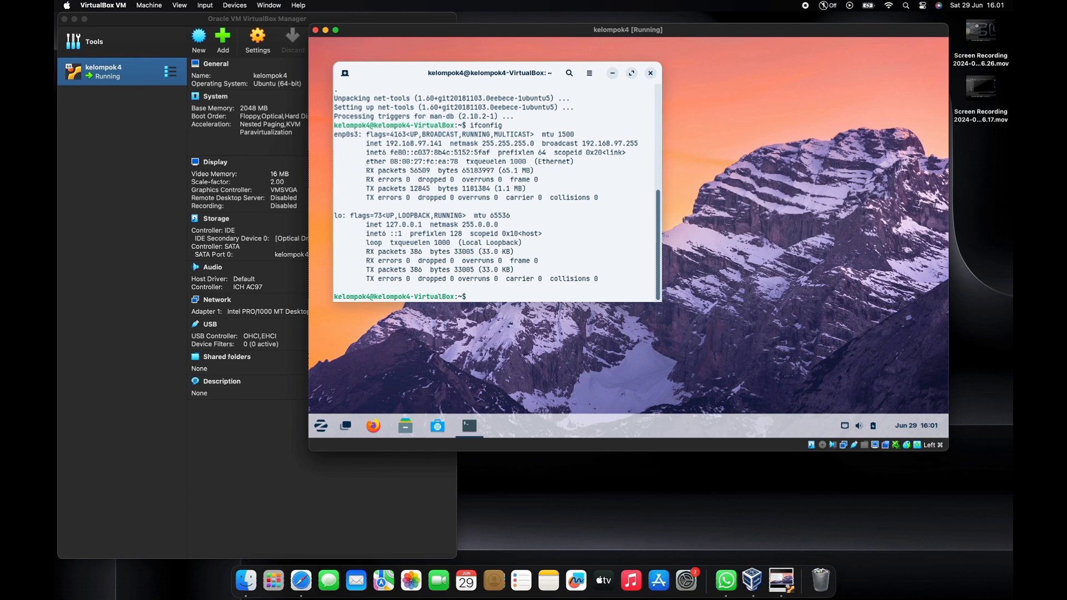
pyautogui.press('Return')
pyautogui.write('sudo ap')
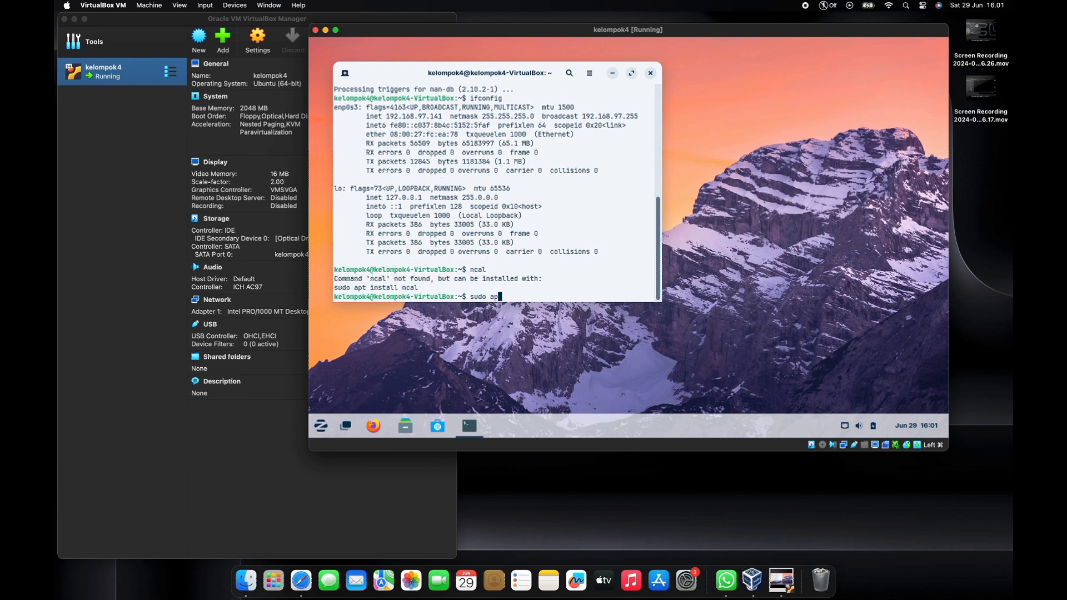
pyautogui.write('t install ncal')
pyautogui.press('Return')
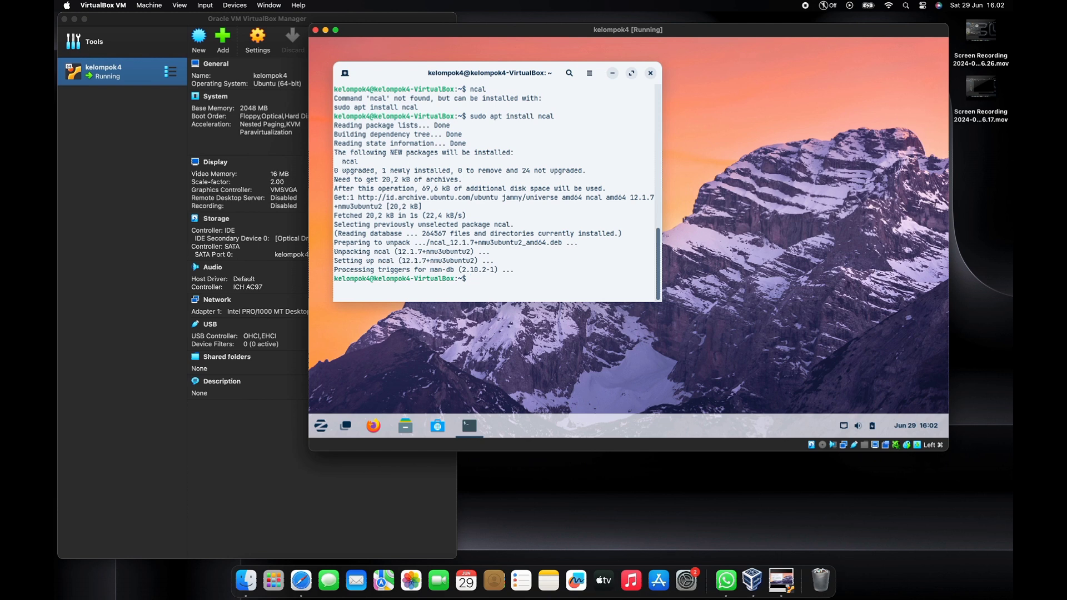
# Display the current month's calendar in the terminal with ncal.
pyautogui.write('ncal')
pyautogui.press('Return')
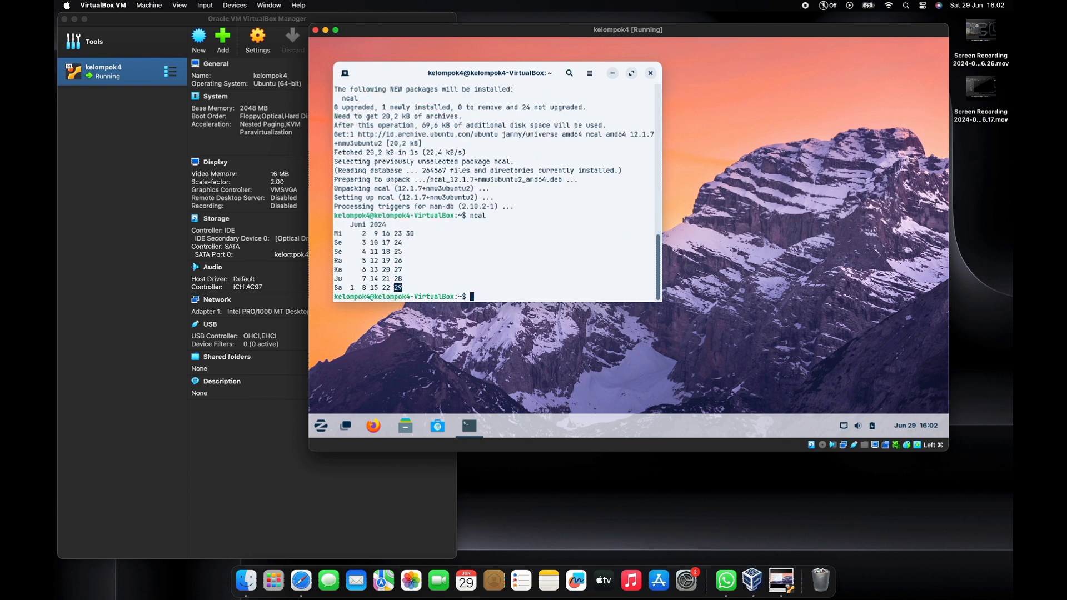
# Print the current working directory in the terminal with pwd.
pyautogui.write('pwd')
pyautogui.press('Return')
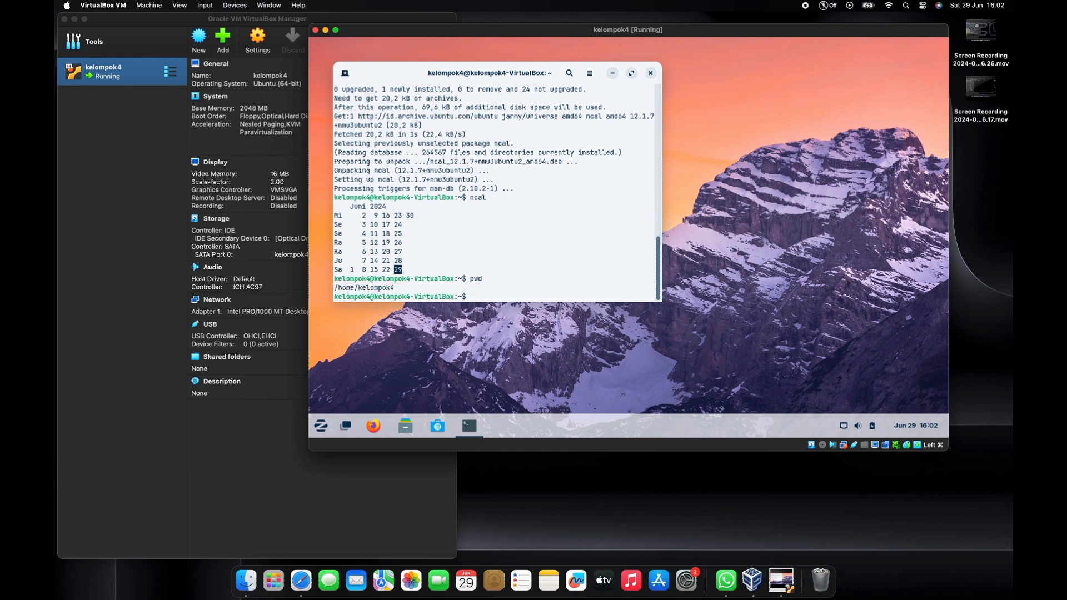
# Create a directory named folder1 in the home directory with mkdir and list the directory contents with ls.
pyautogui.write('mkdie')
pyautogui.press('BackSpace')
pyautogui.write('r folder1')
pyautogui.press('Return')
pyautogui.write('ls')
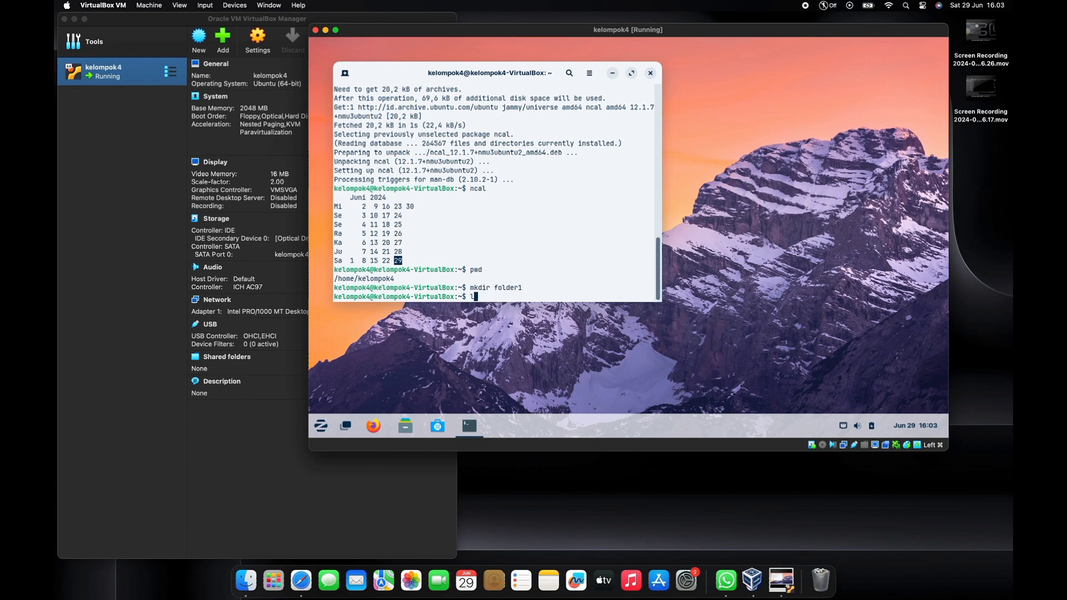
pyautogui.press('Return')
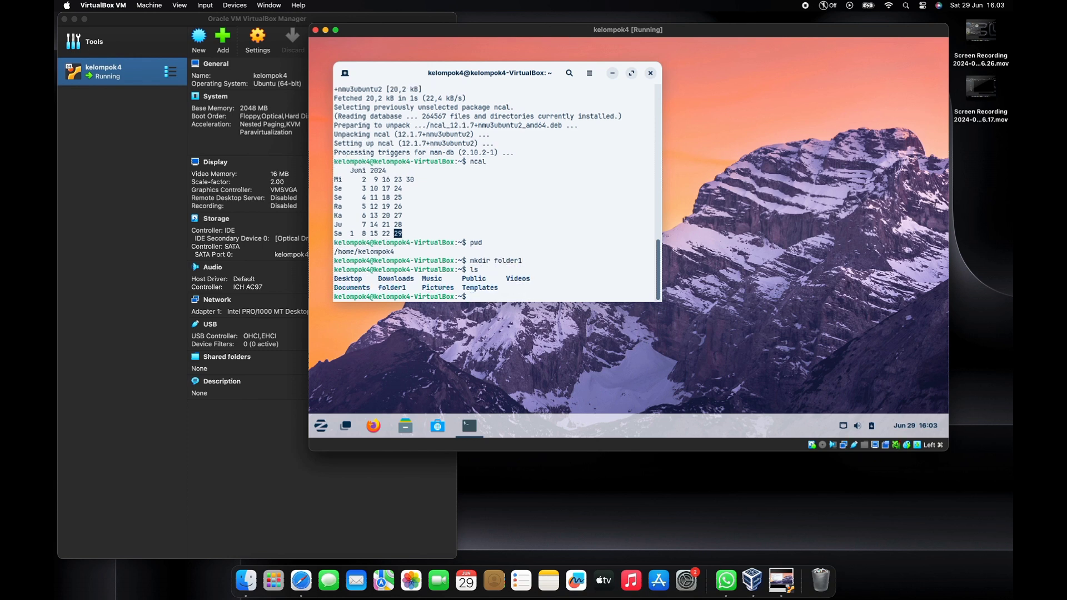
# Clear the terminal output with the clear command and close the terminal window.
pyautogui.write('clear')
pyautogui.press('Return')
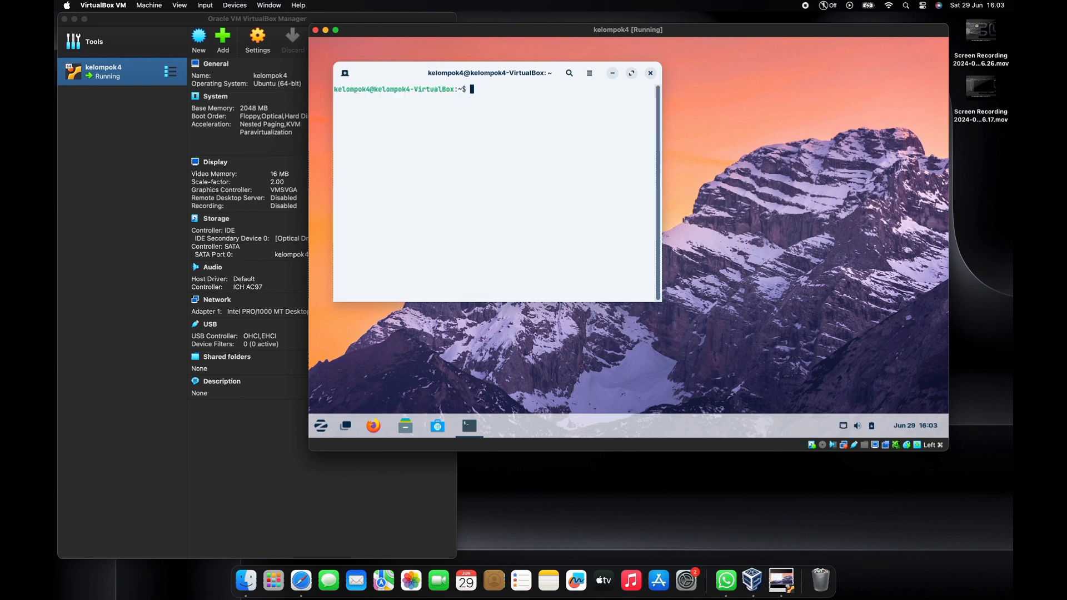
pyautogui.click(651, 74)
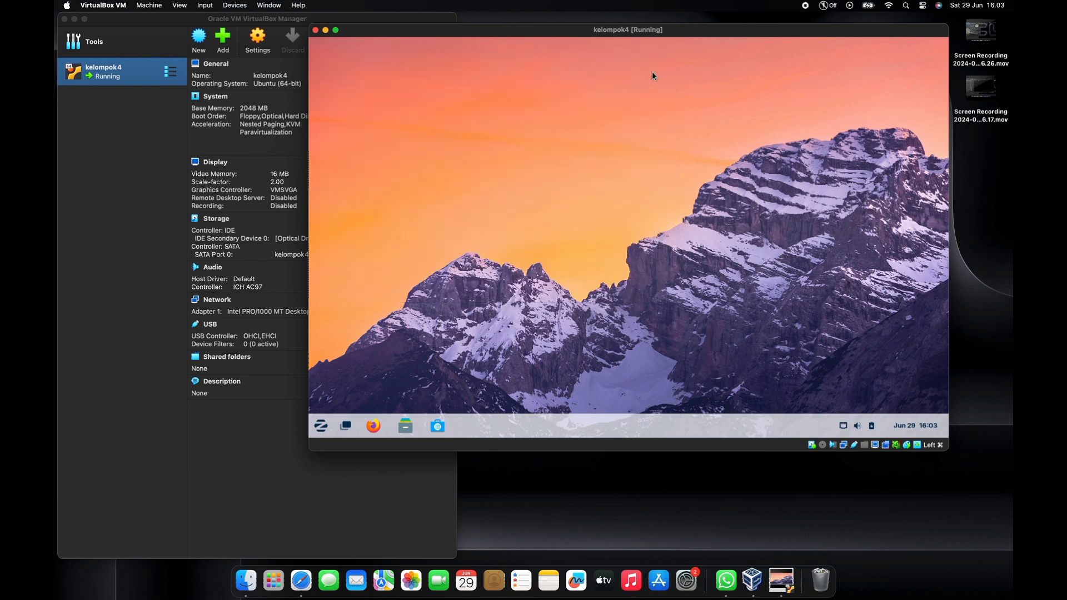
# Open the software store and bring up the details page of Maps from the Editor's Choice apps.
pyautogui.click(437, 426)
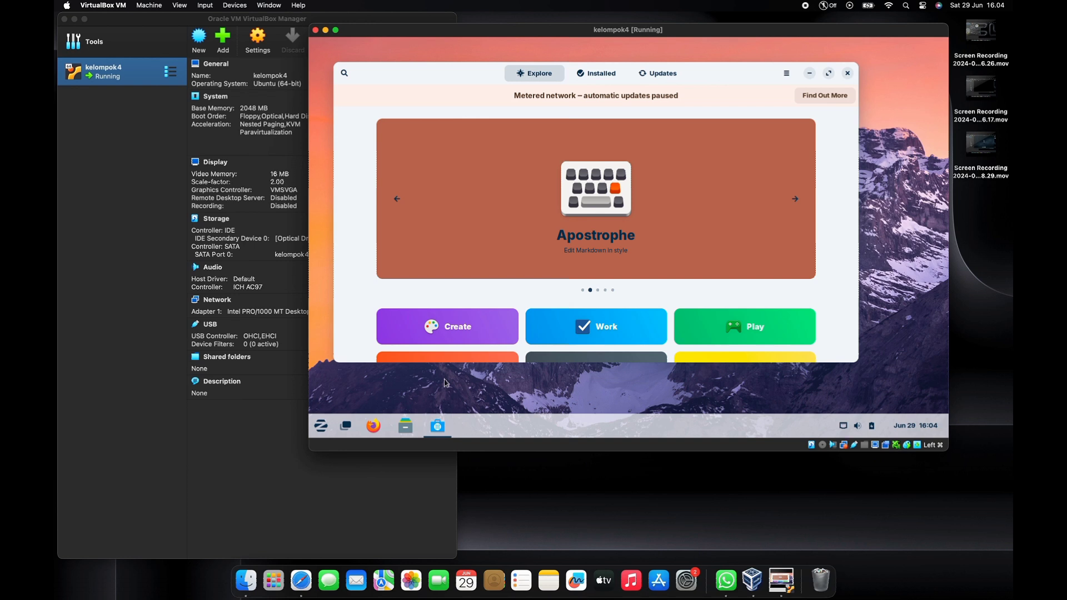
pyautogui.scroll(-3, 504, 348)
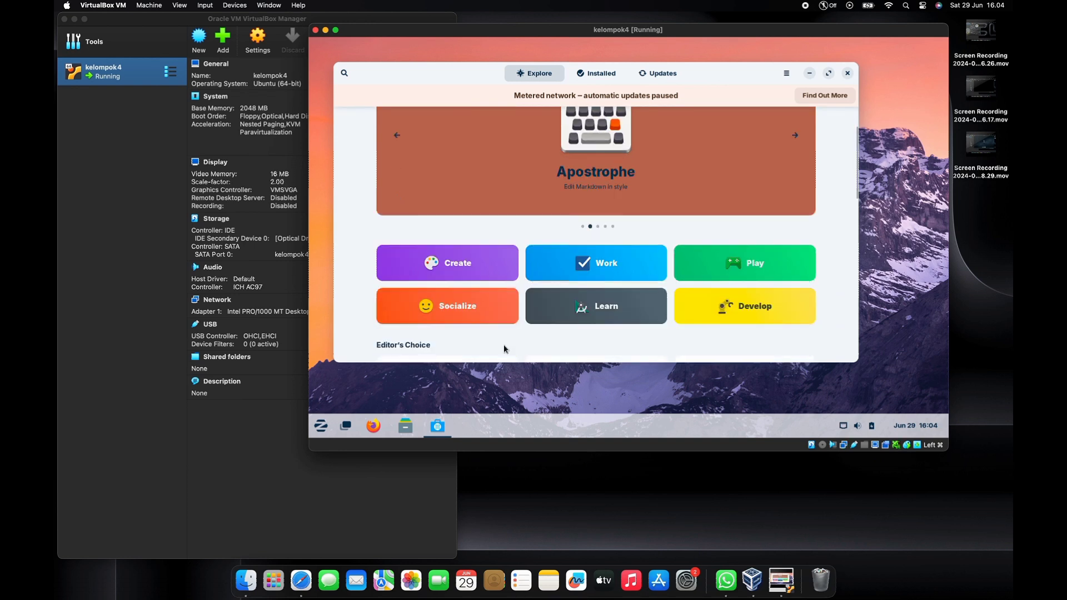
pyautogui.scroll(-3, 504, 349)
pyautogui.scroll(-4, 504, 349)
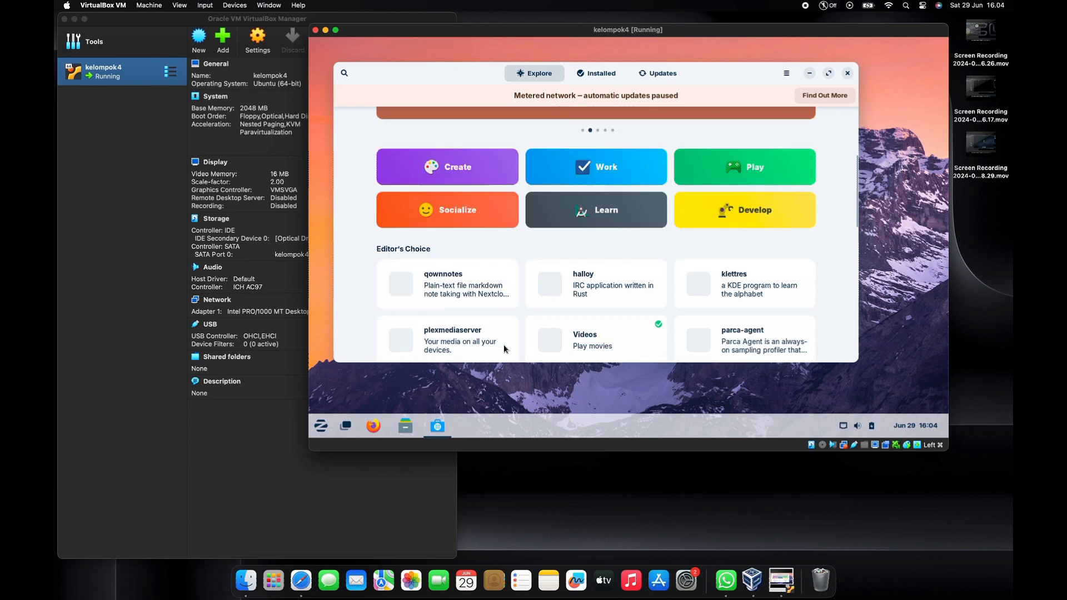
pyautogui.scroll(-4, 504, 349)
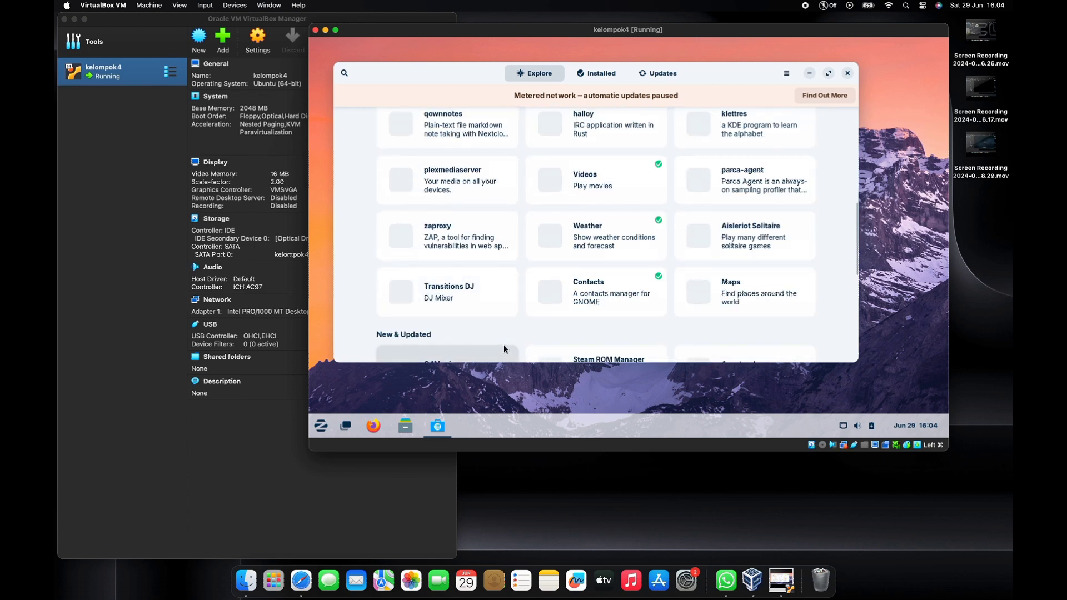
pyautogui.scroll(-1, 503, 348)
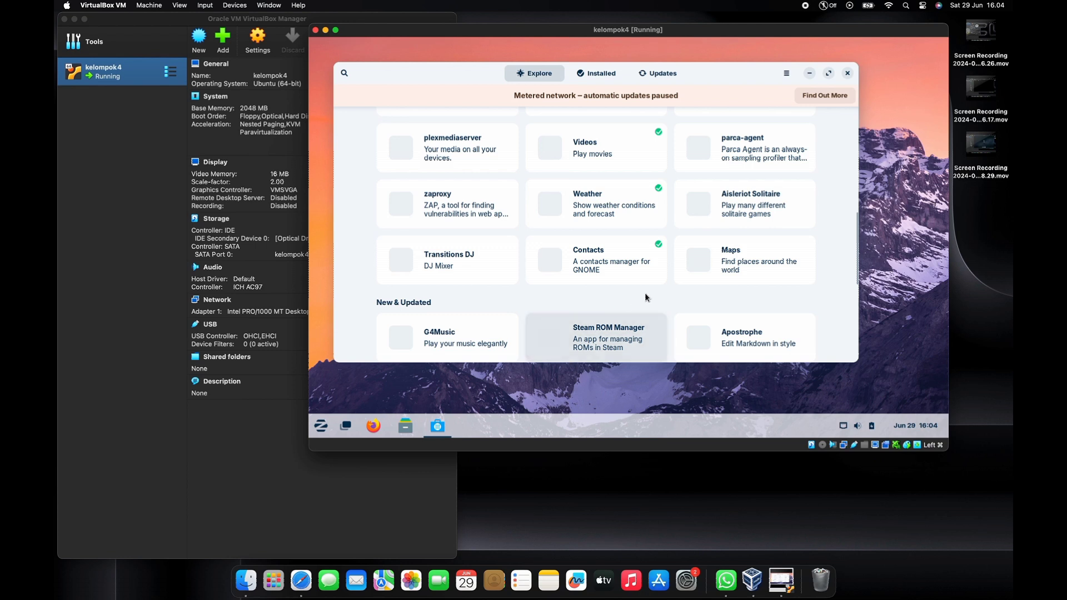
pyautogui.click(727, 264)
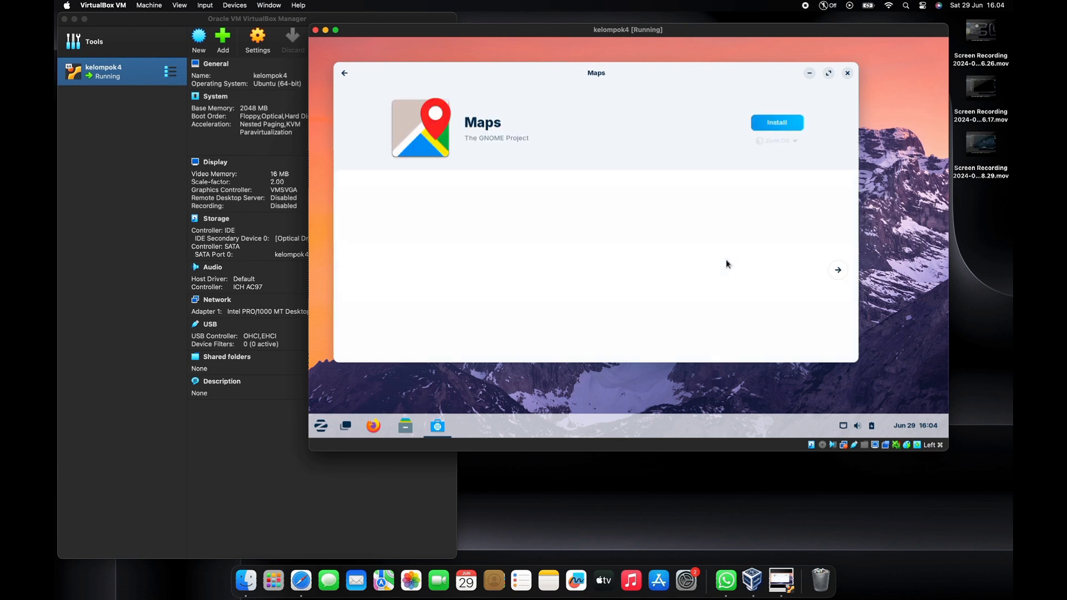
# Install the Maps app, authorizing the installation with the account password.
pyautogui.click(779, 123)
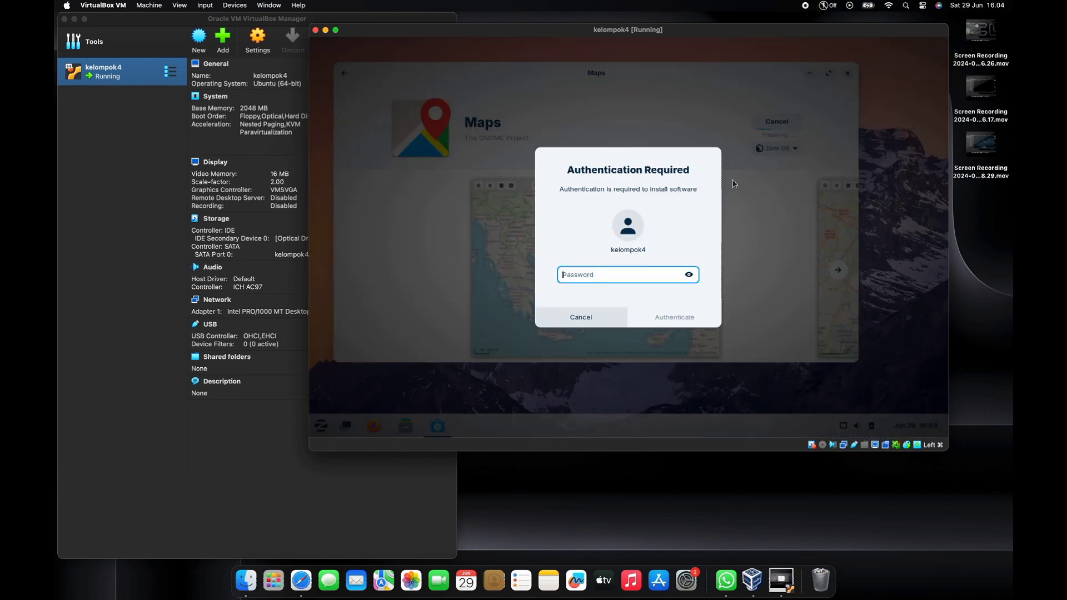
pyautogui.write('••••')
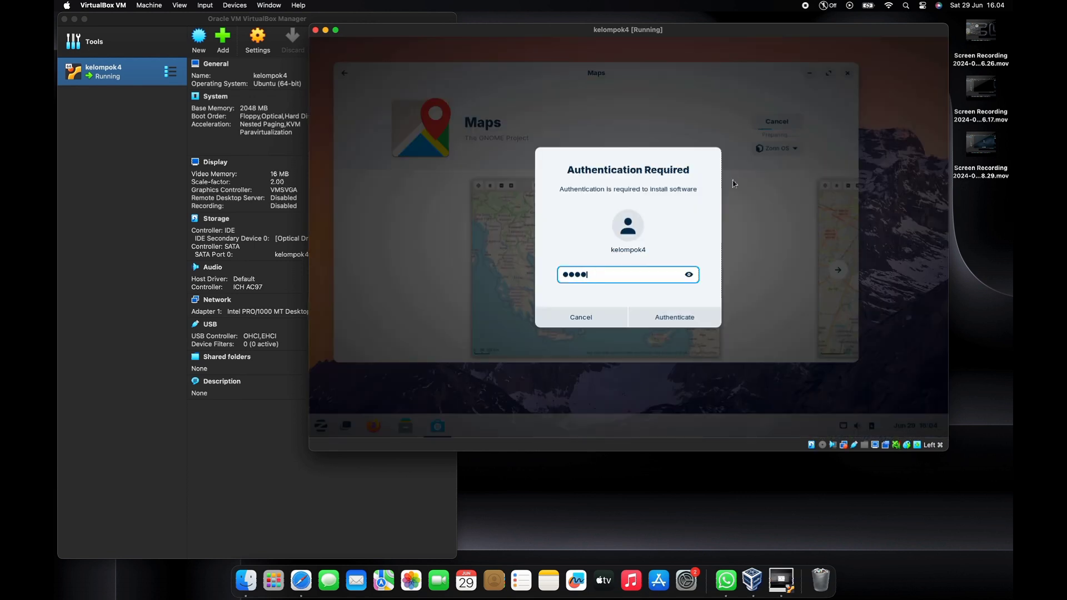
pyautogui.write('••••')
pyautogui.press('Return')
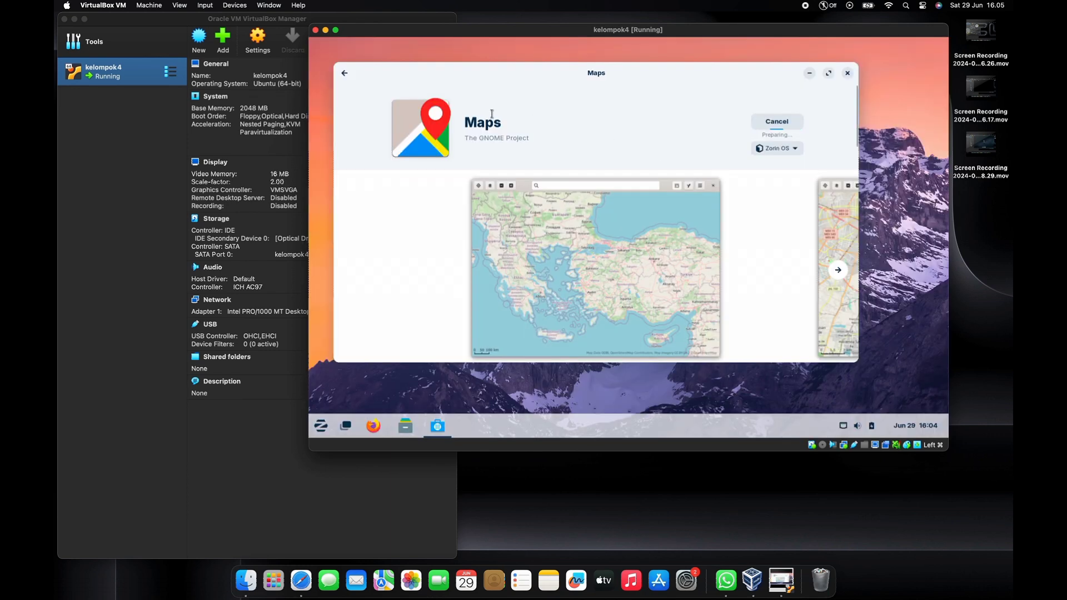
# Return to the store overview and request installation of G4Music from the New & Updated apps, using the Flathub source.
pyautogui.click(345, 76)
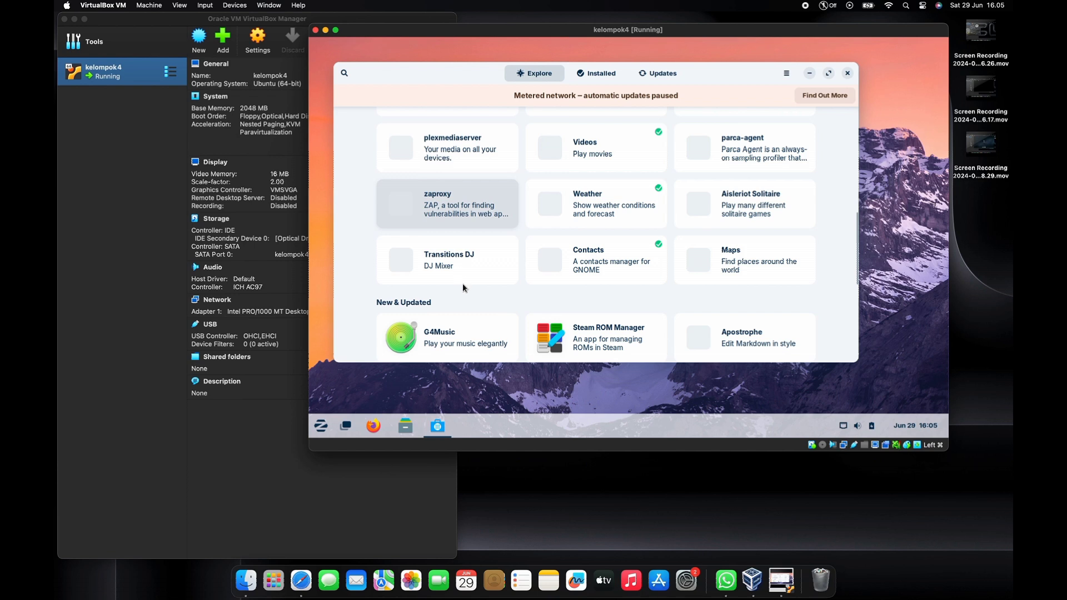
pyautogui.click(462, 332)
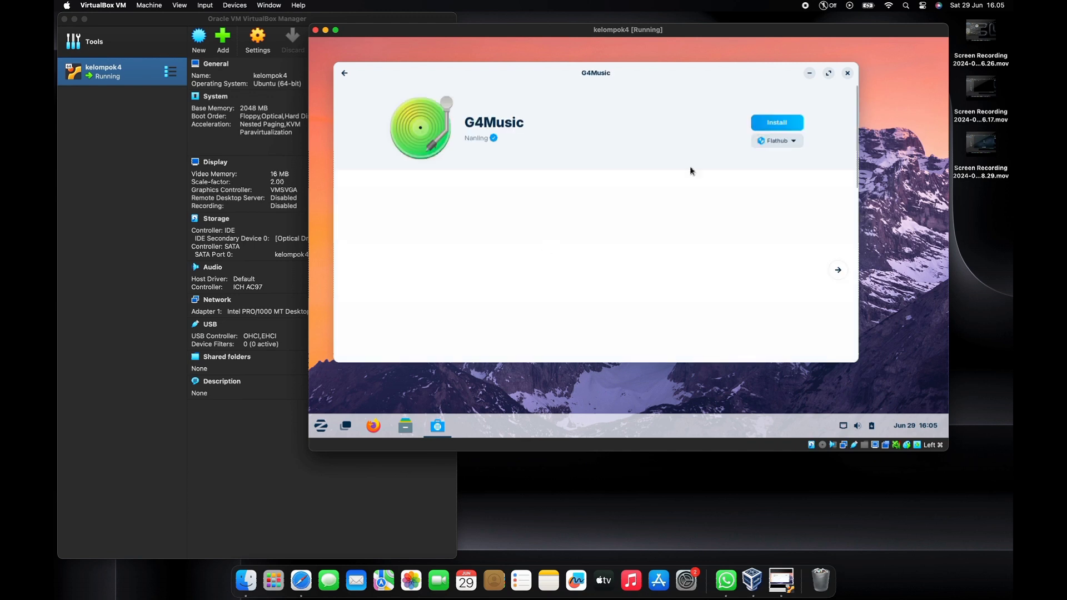
pyautogui.click(764, 127)
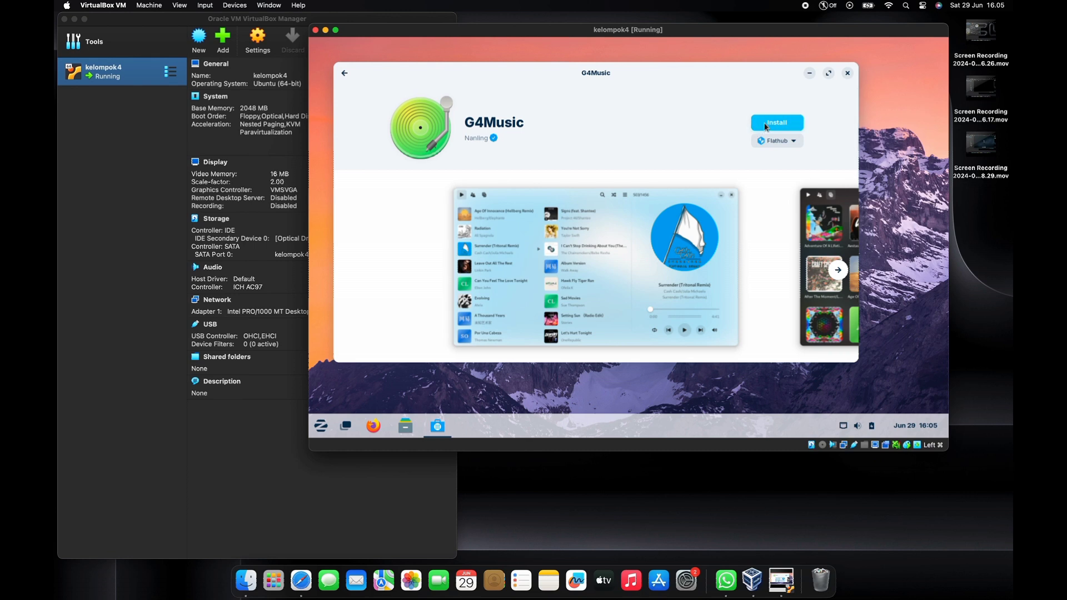